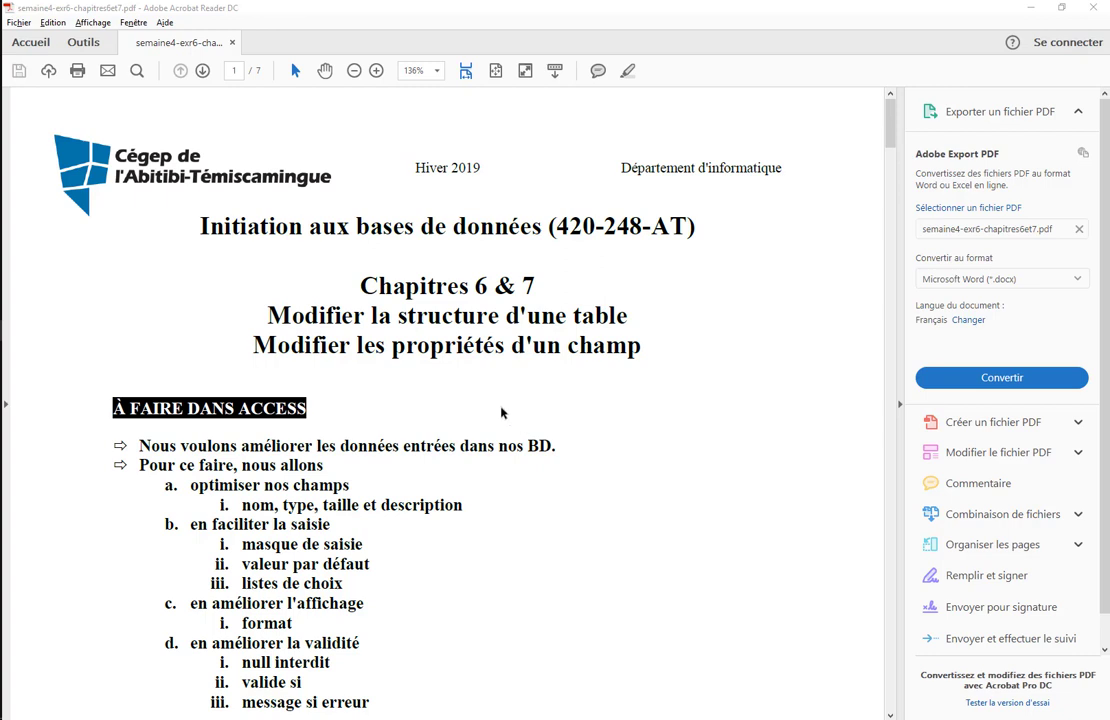
# - Examine the title "Chapitres 6 & 7" and the heading about modifying a field's properties in the exercise sheet
pyautogui.click(361, 288)
pyautogui.moveTo(361, 288); pyautogui.dragTo(530, 292)
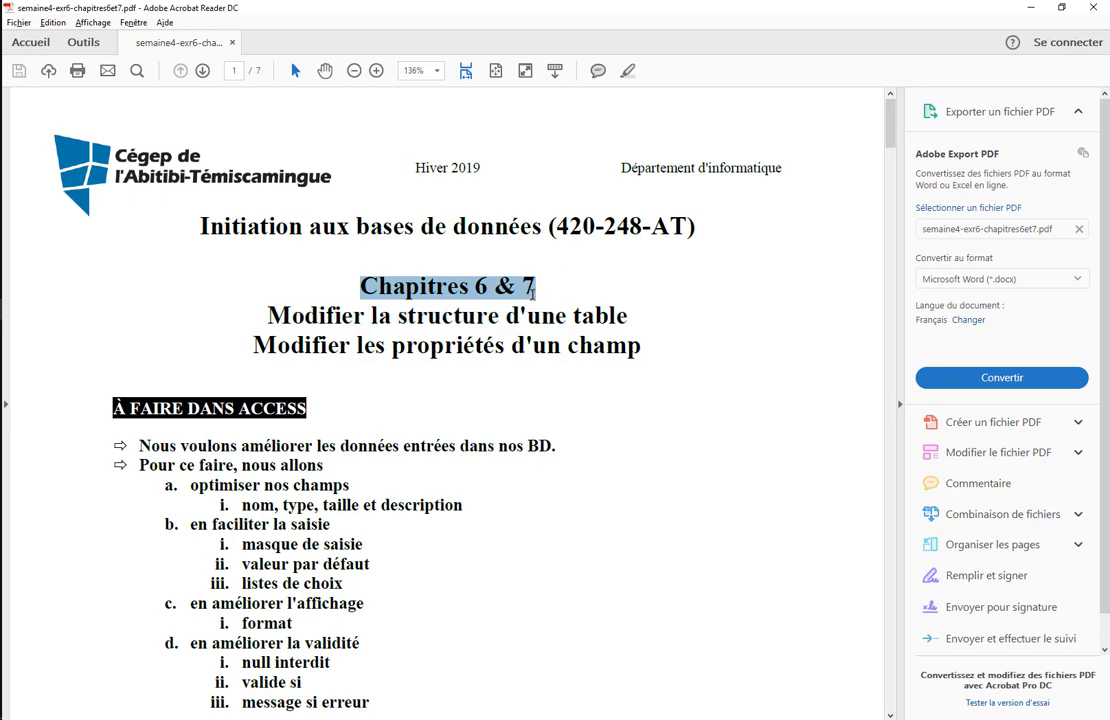
pyautogui.moveTo(247, 344); pyautogui.dragTo(614, 357)
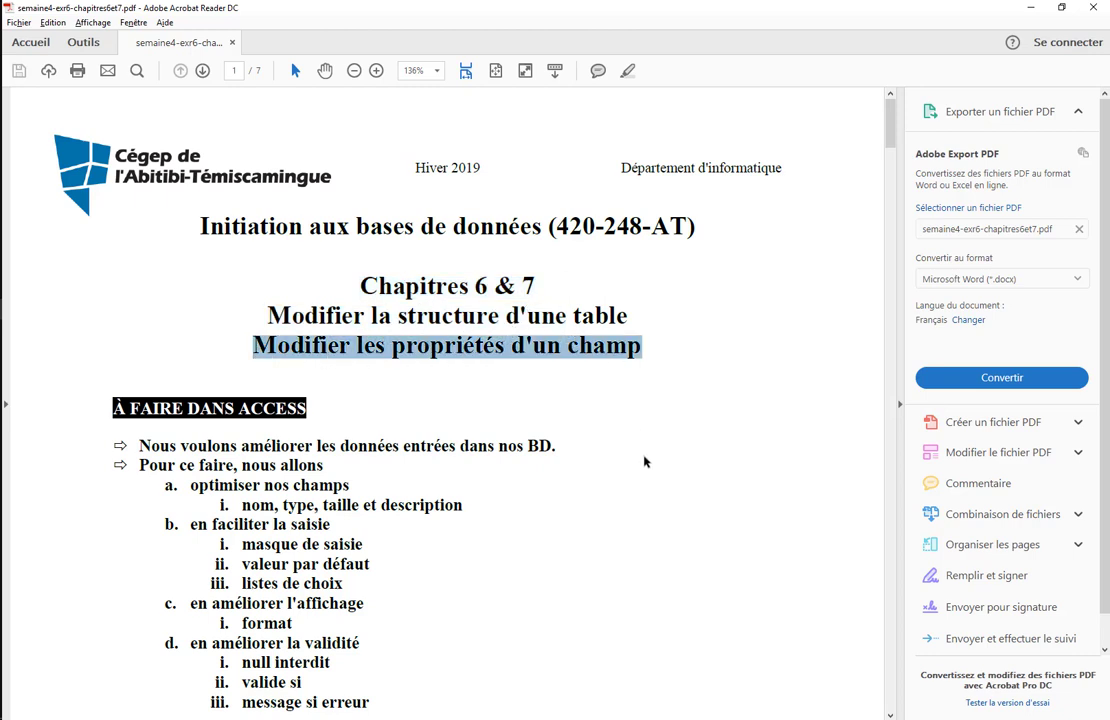
# - Review the "Concernant les voitures" requirements for tblVoitures, highlighting item q about the default year of new cars
pyautogui.scroll(-5, 644, 461)
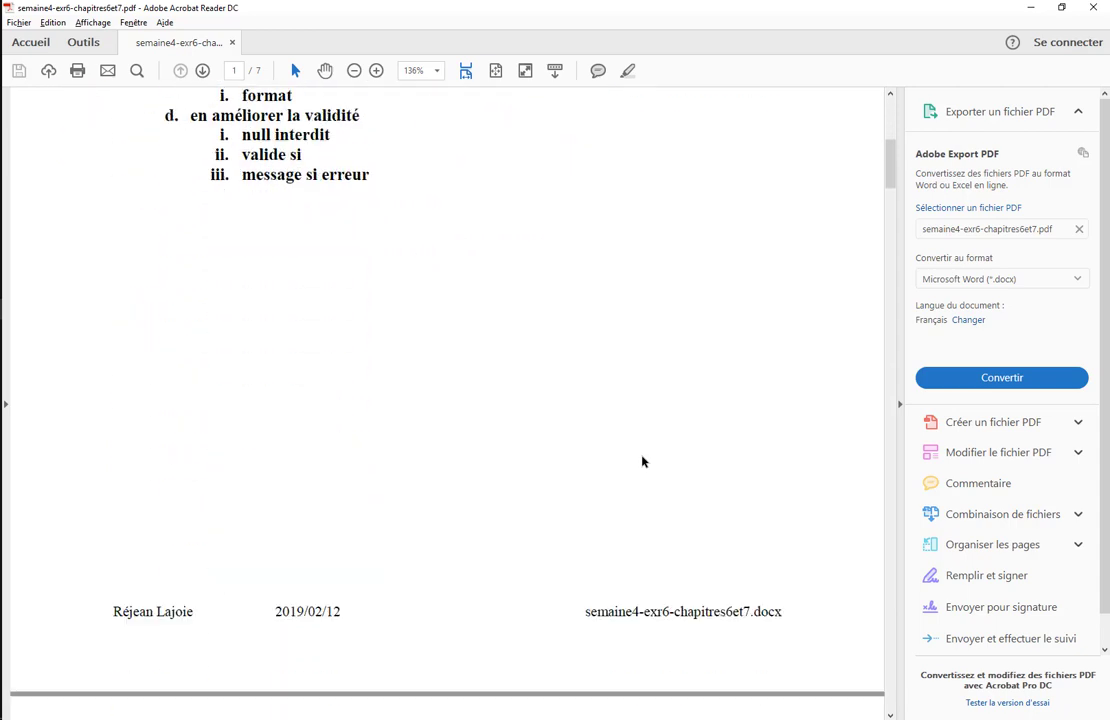
pyautogui.scroll(-4, 552, 468)
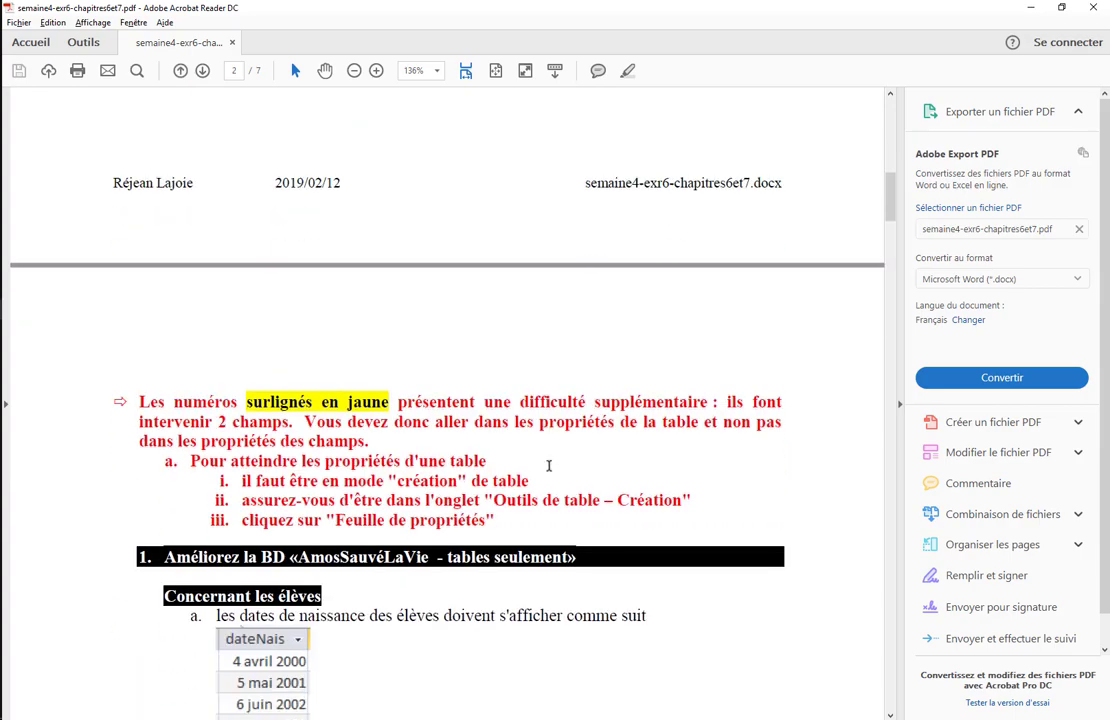
pyautogui.scroll(-20, 548, 465)
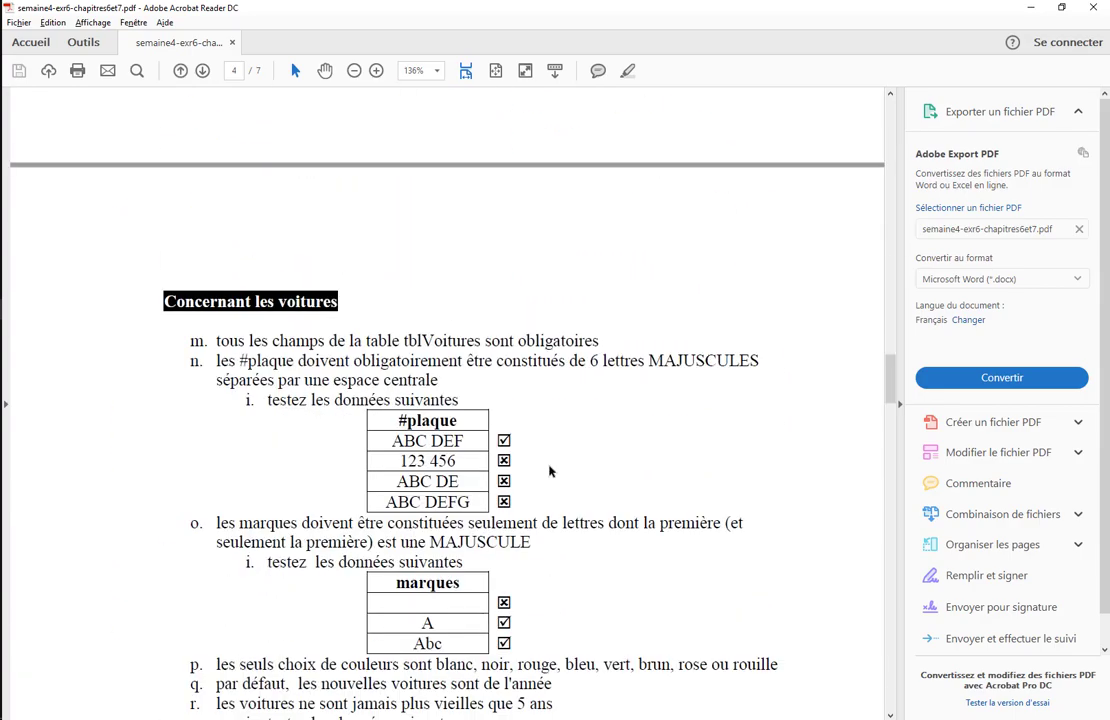
pyautogui.scroll(-3, 549, 471)
pyautogui.scroll(2, 537, 463)
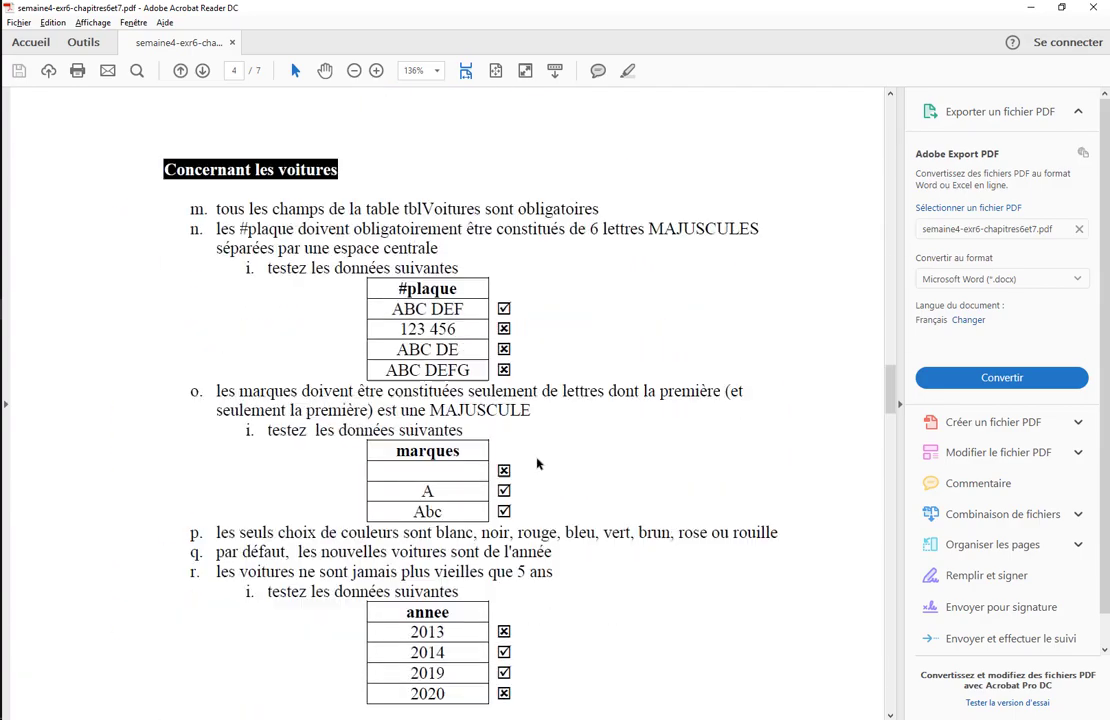
pyautogui.doubleClick(307, 172)
pyautogui.doubleClick(441, 209)
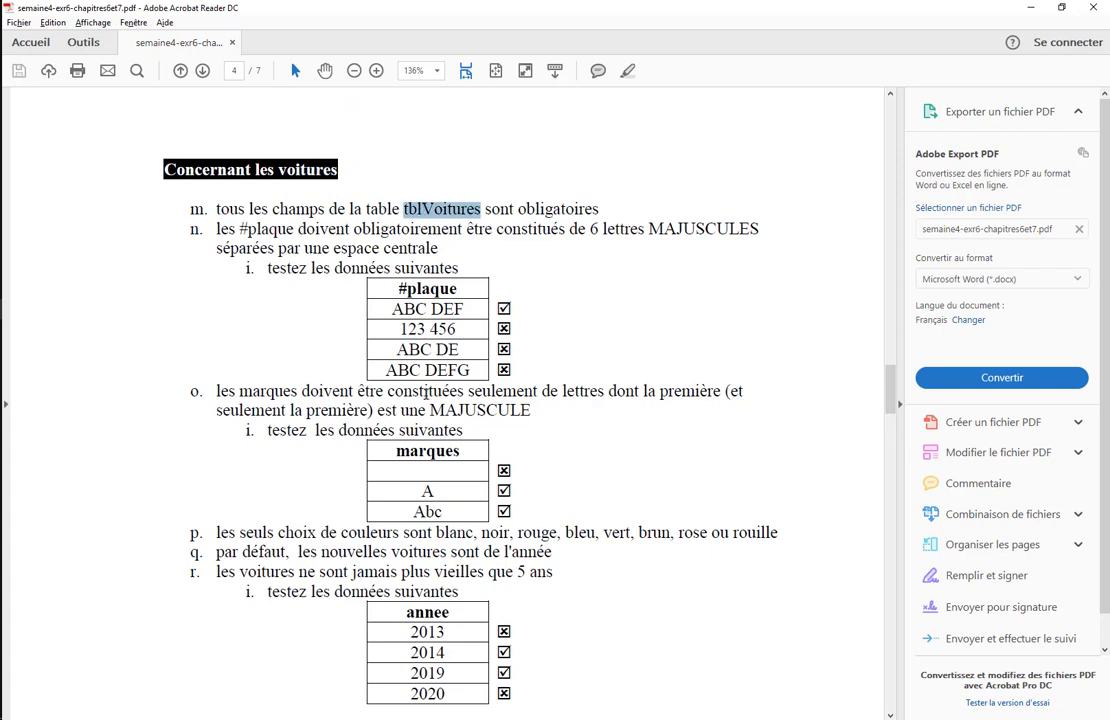
pyautogui.scroll(-1, 425, 395)
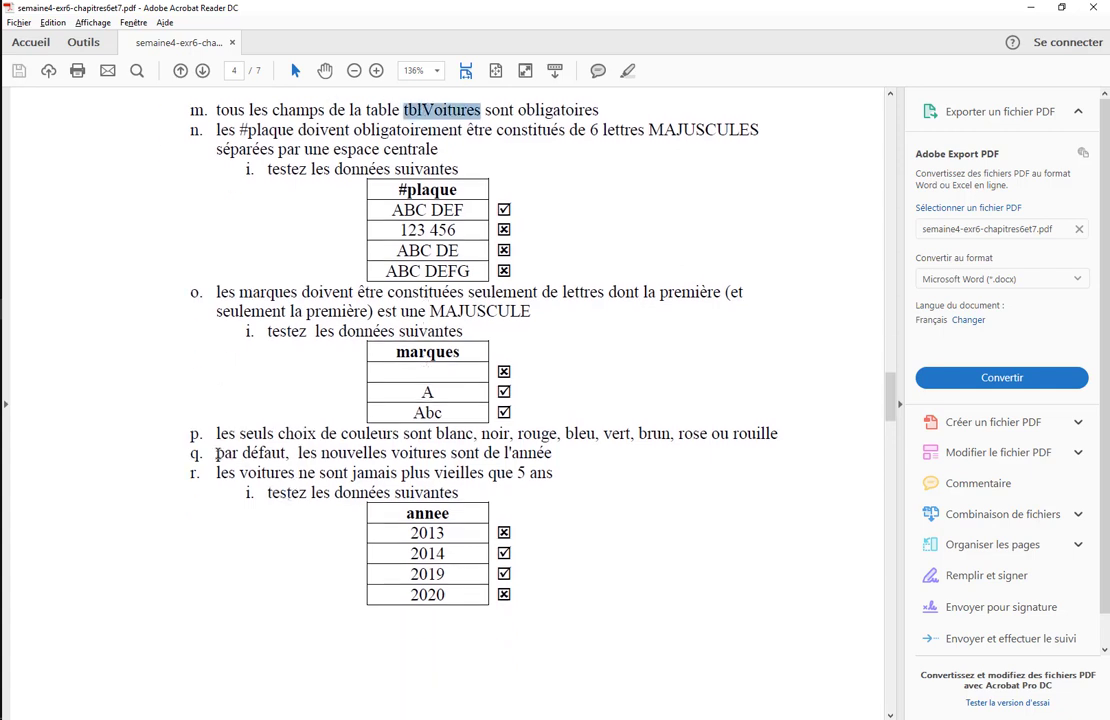
pyautogui.moveTo(216, 453); pyautogui.dragTo(553, 454)
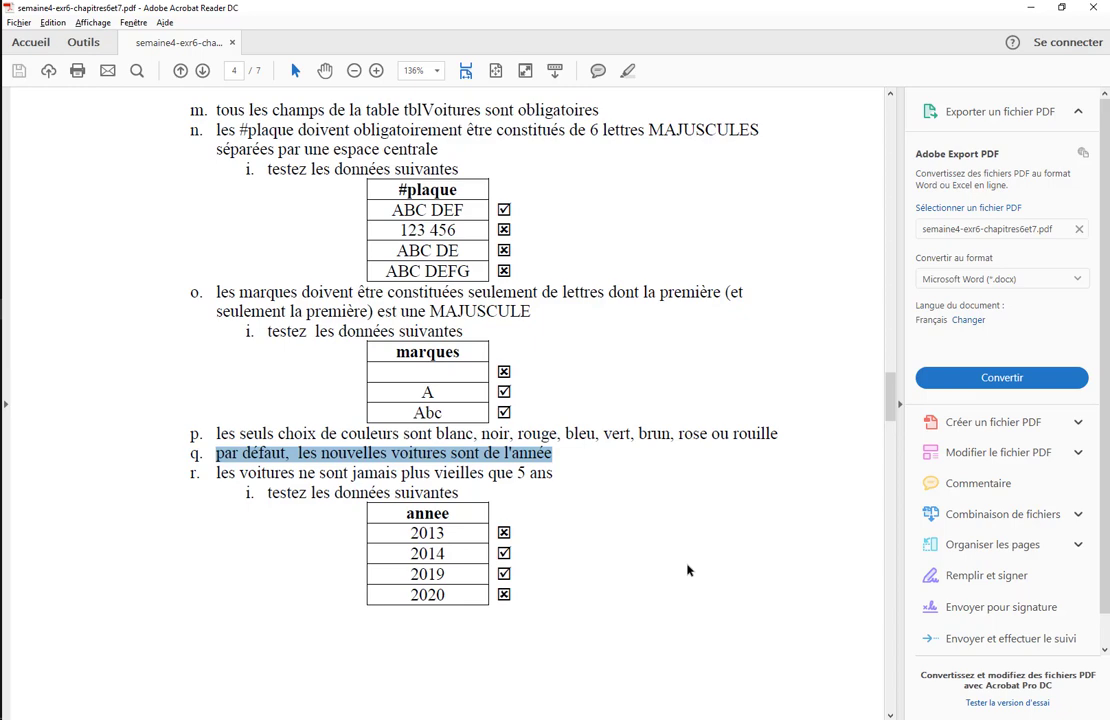
# - Review the "Concernant les leçons" requirements, highlighting the 8 h to 20 h range for lesson start times
pyautogui.scroll(-9, 688, 570)
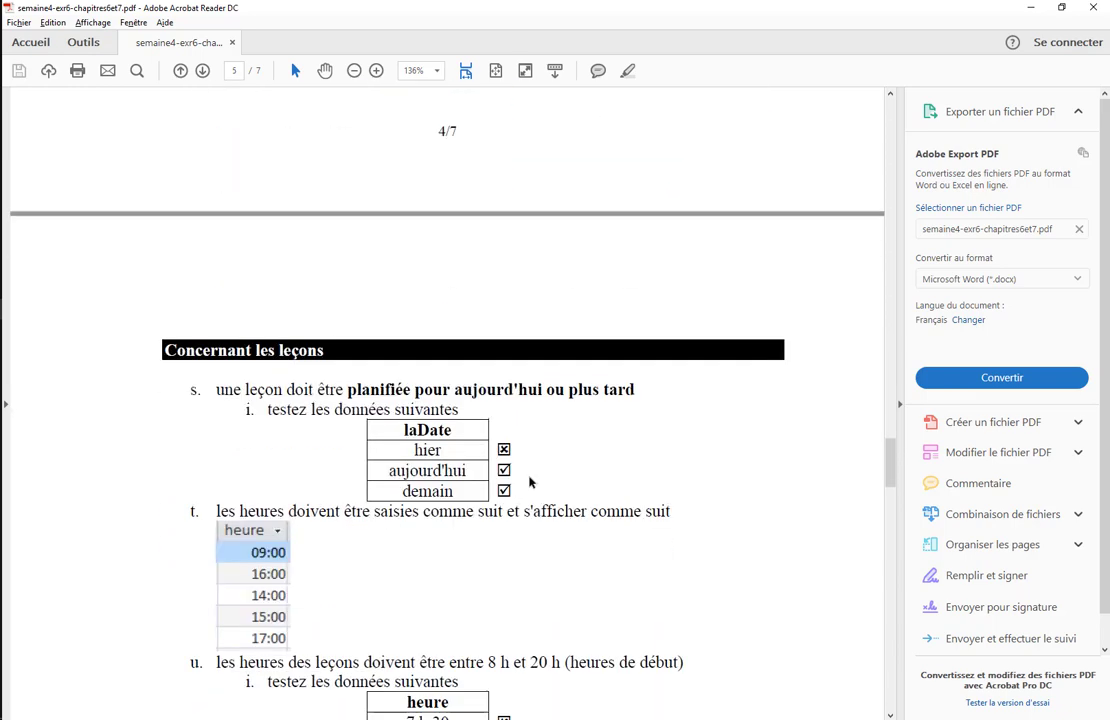
pyautogui.scroll(-3, 484, 494)
pyautogui.scroll(-2, 484, 494)
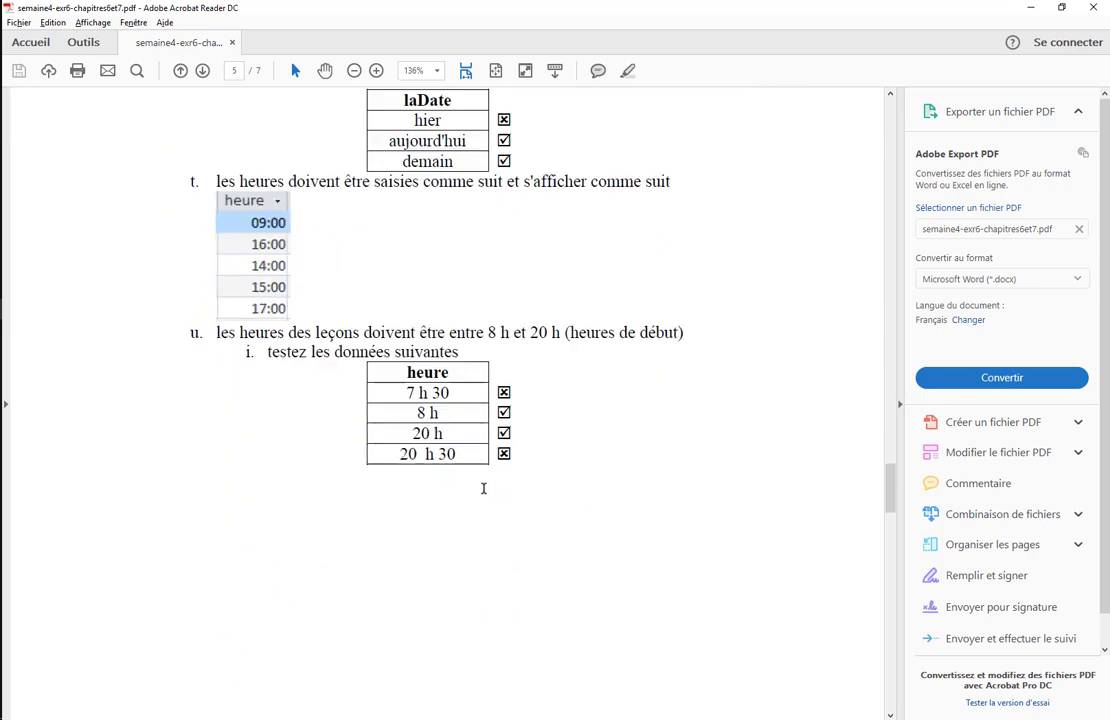
pyautogui.scroll(2, 484, 489)
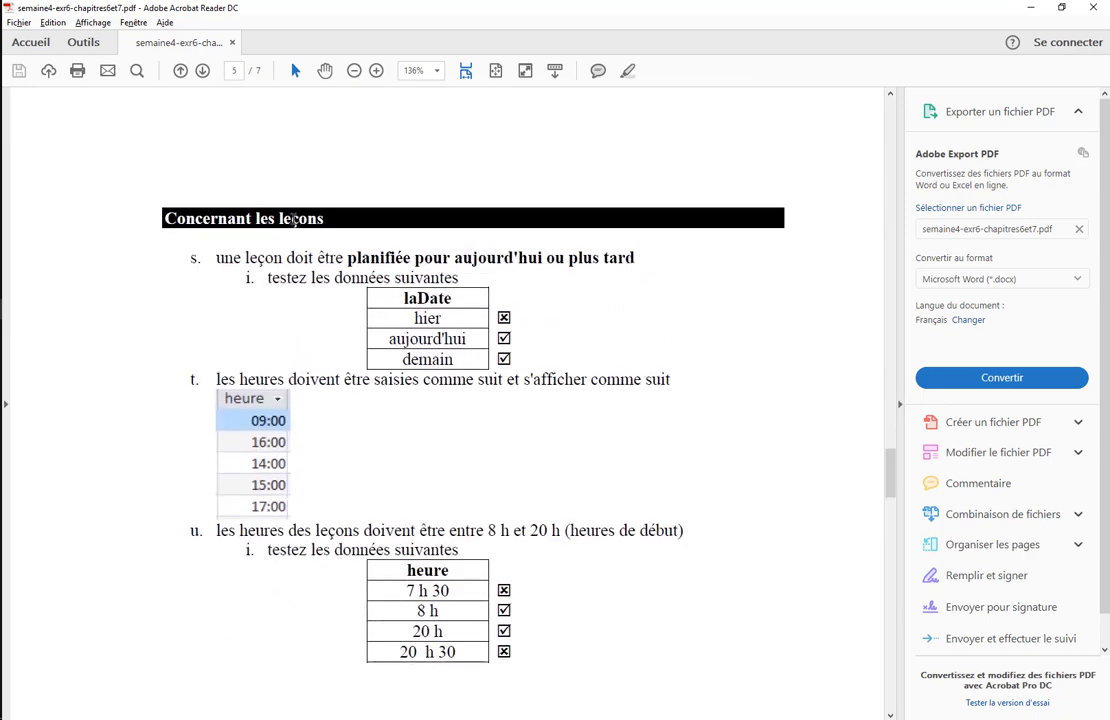
pyautogui.doubleClick(294, 218)
pyautogui.click(489, 530)
pyautogui.moveTo(489, 530); pyautogui.dragTo(555, 531)
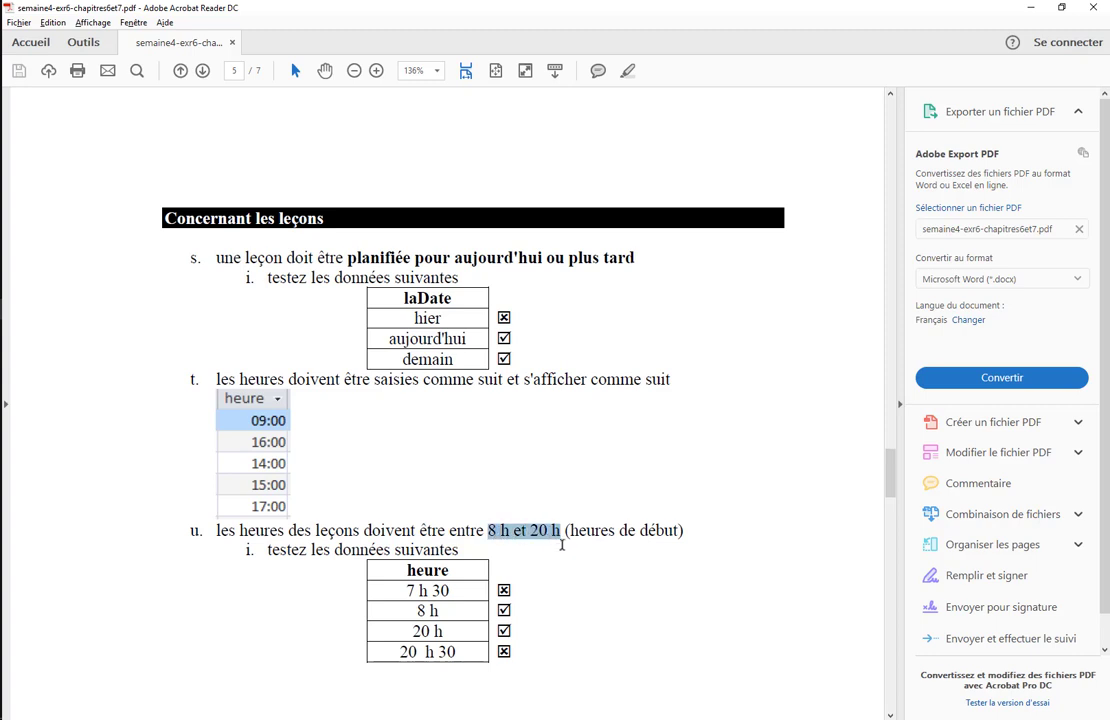
# - Switch to the Excel workbook fonctionsRelativesAuTemps.xlsx and examine the AUJOURDHUI formula in C8 and the ANNEE formula in C12
pyautogui.moveTo(2, 298)
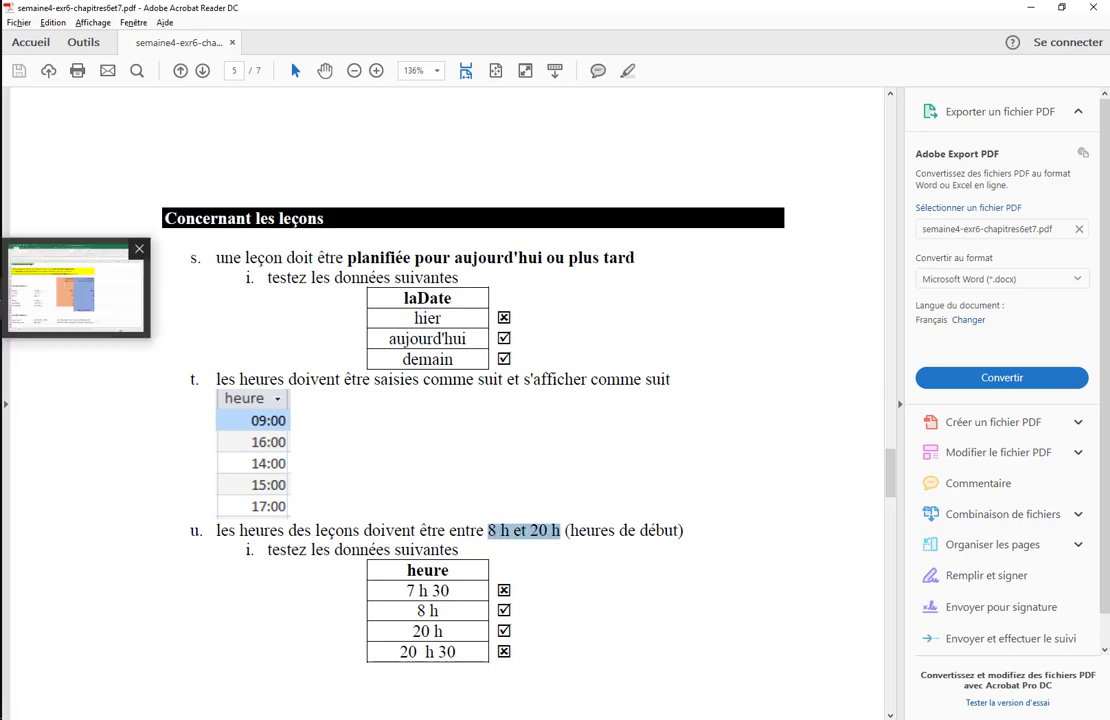
pyautogui.click(75, 295)
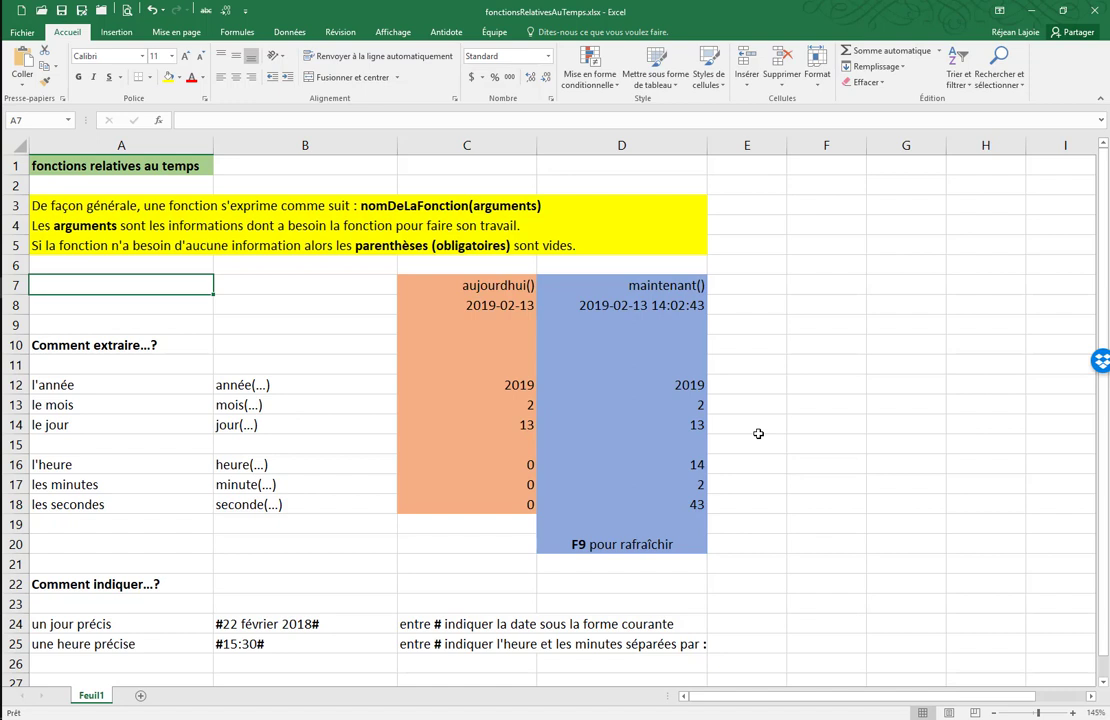
pyautogui.click(488, 308)
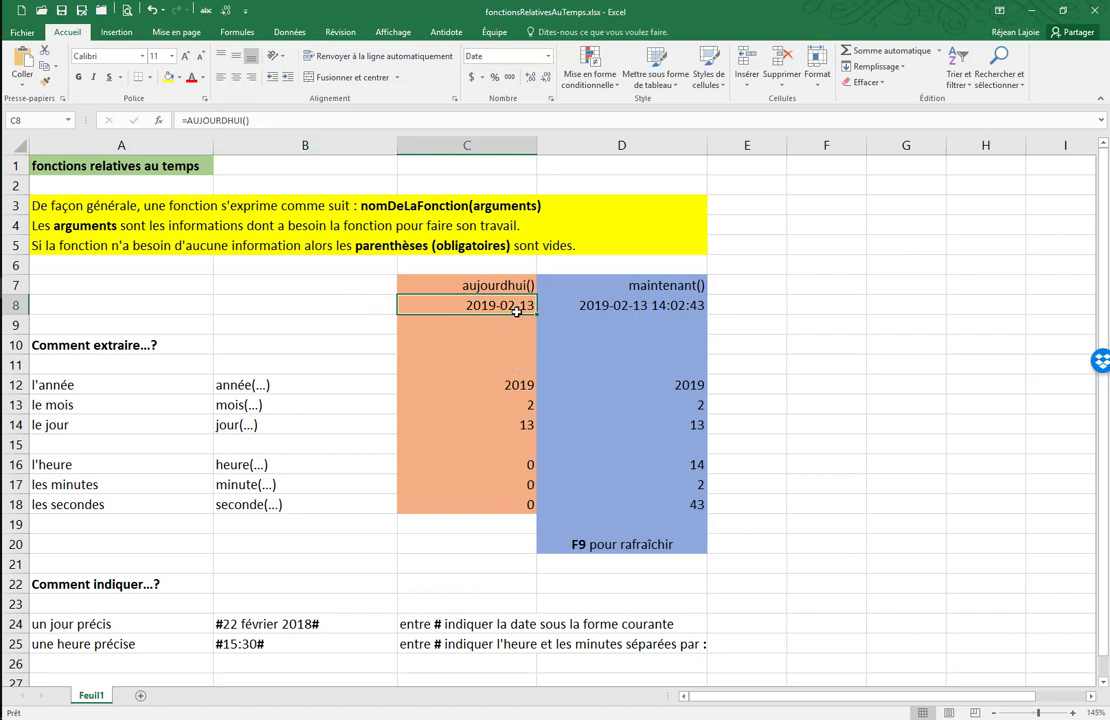
pyautogui.click(508, 385)
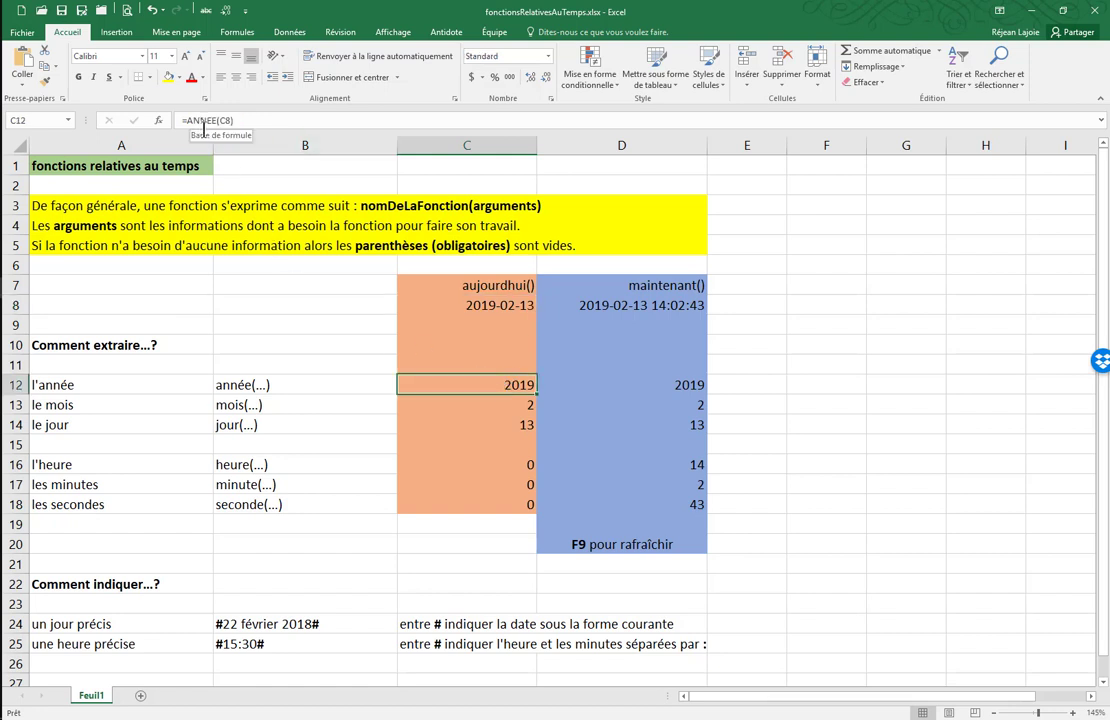
pyautogui.click(488, 304)
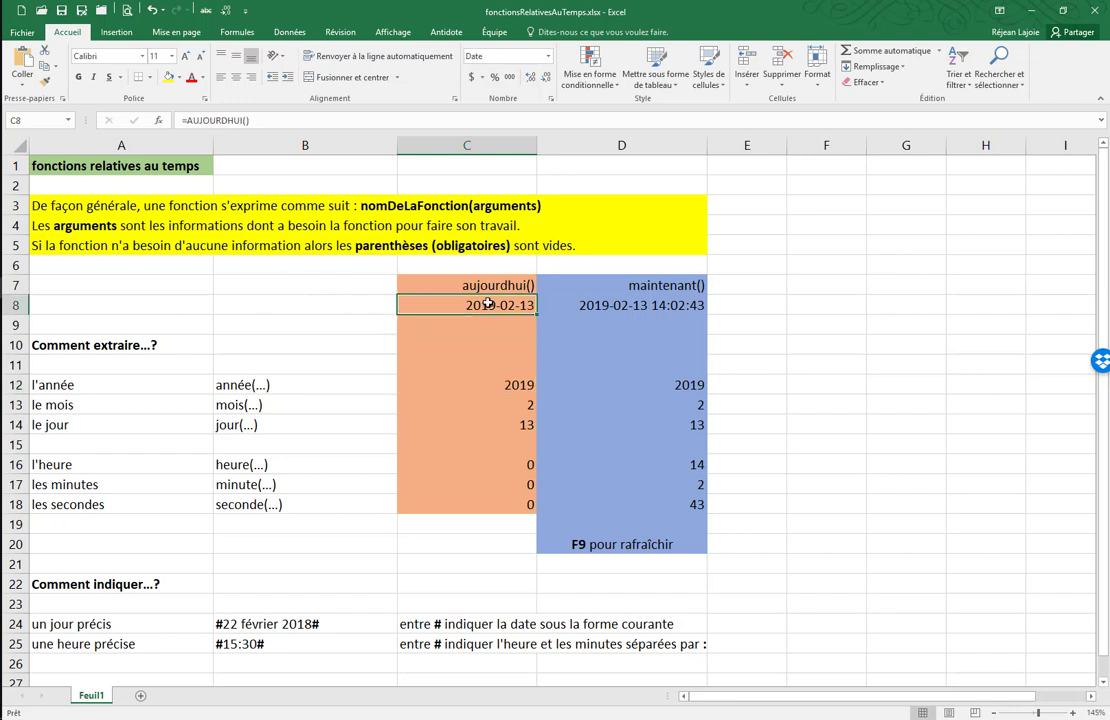
pyautogui.click(510, 386)
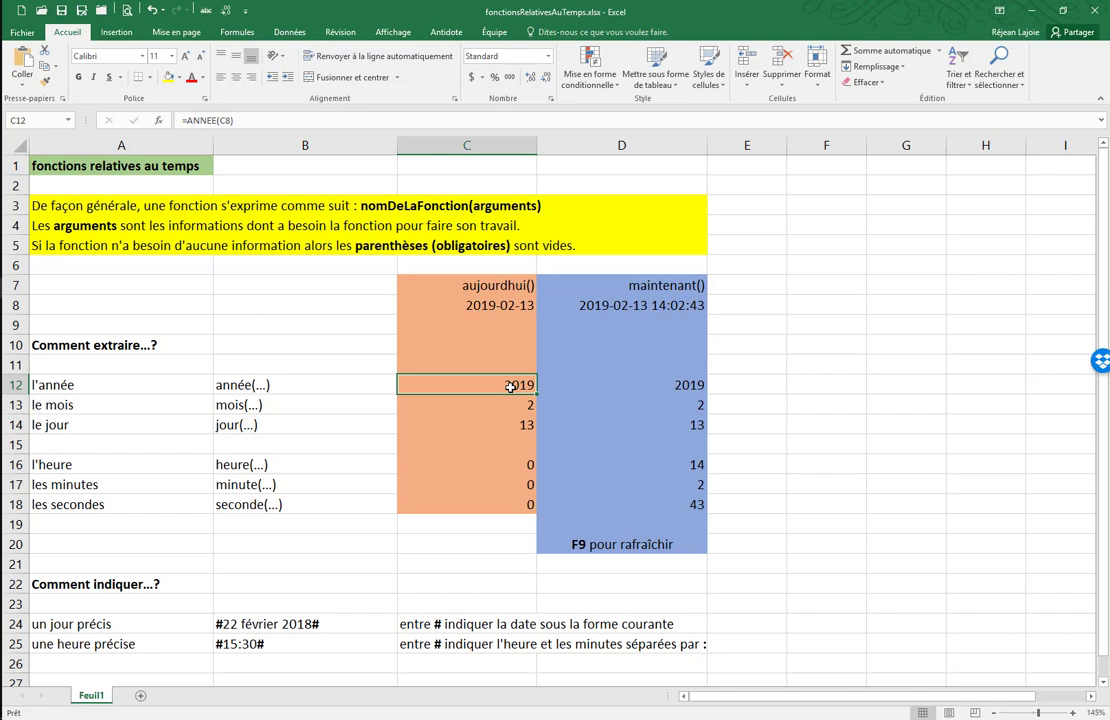
# - Inspect the month, day, hour, minute and second extraction formulas in column C, from C13 to C18
pyautogui.click(504, 402)
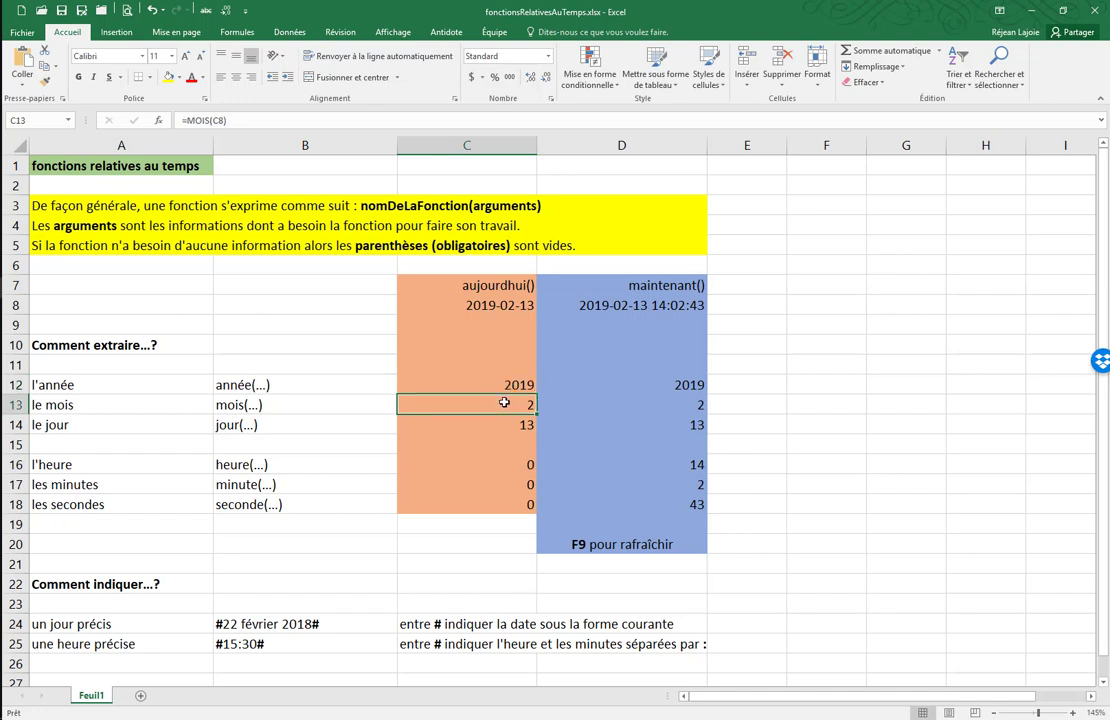
pyautogui.click(499, 425)
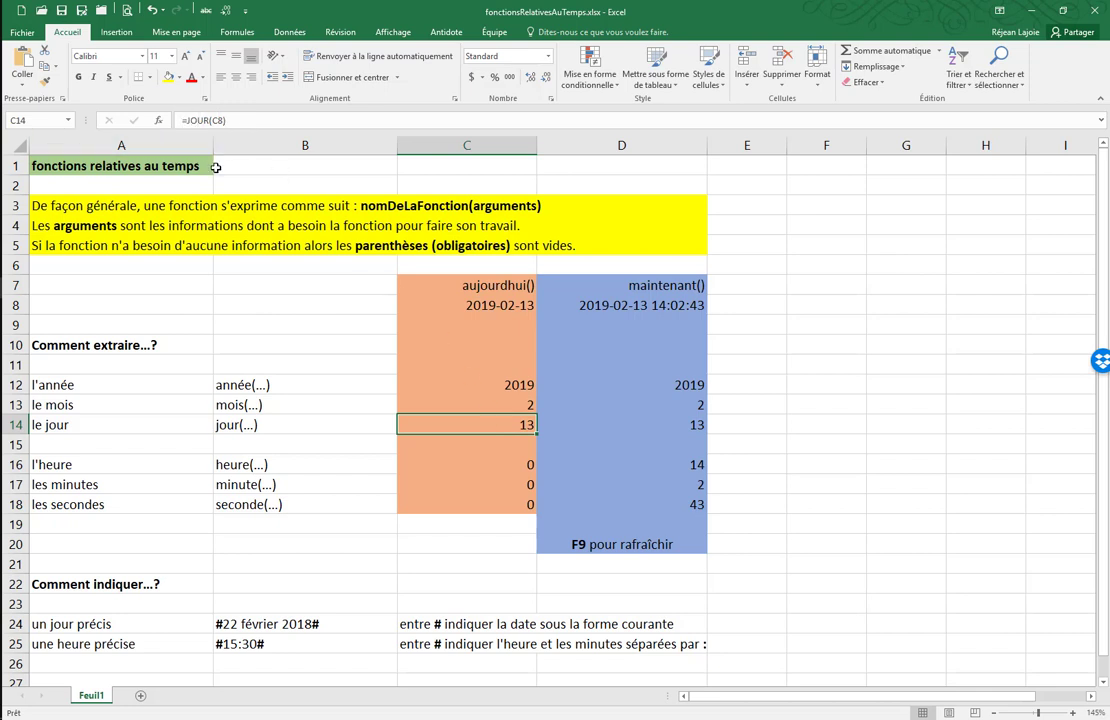
pyautogui.click(470, 464)
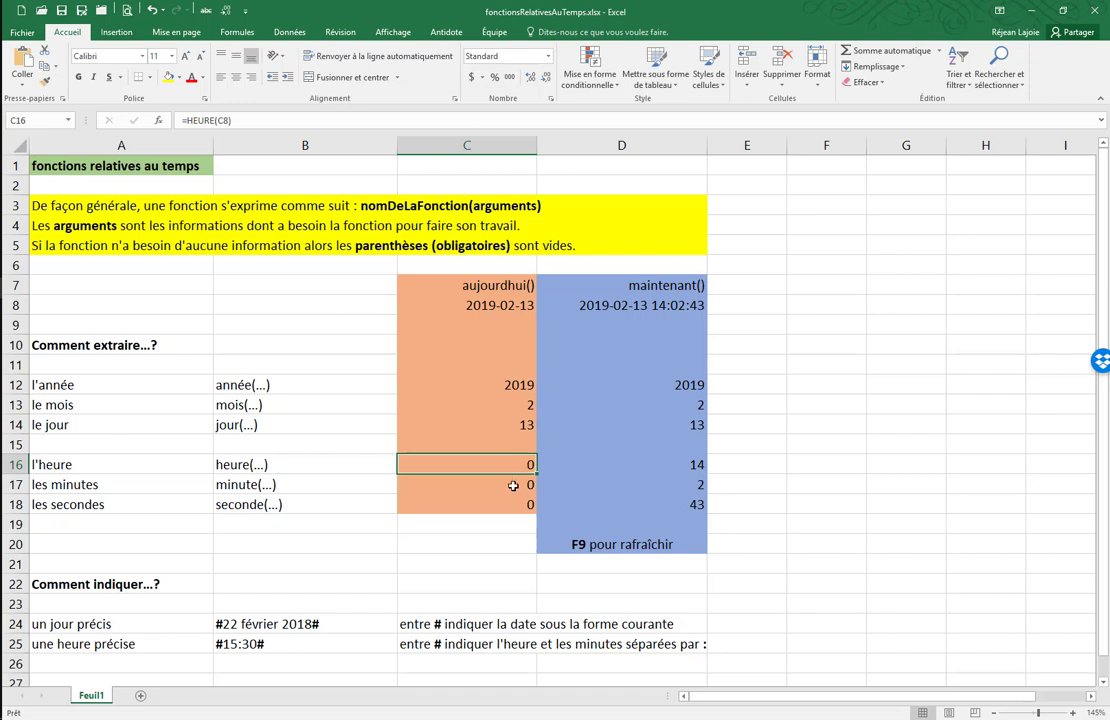
pyautogui.click(448, 488)
pyautogui.click(516, 506)
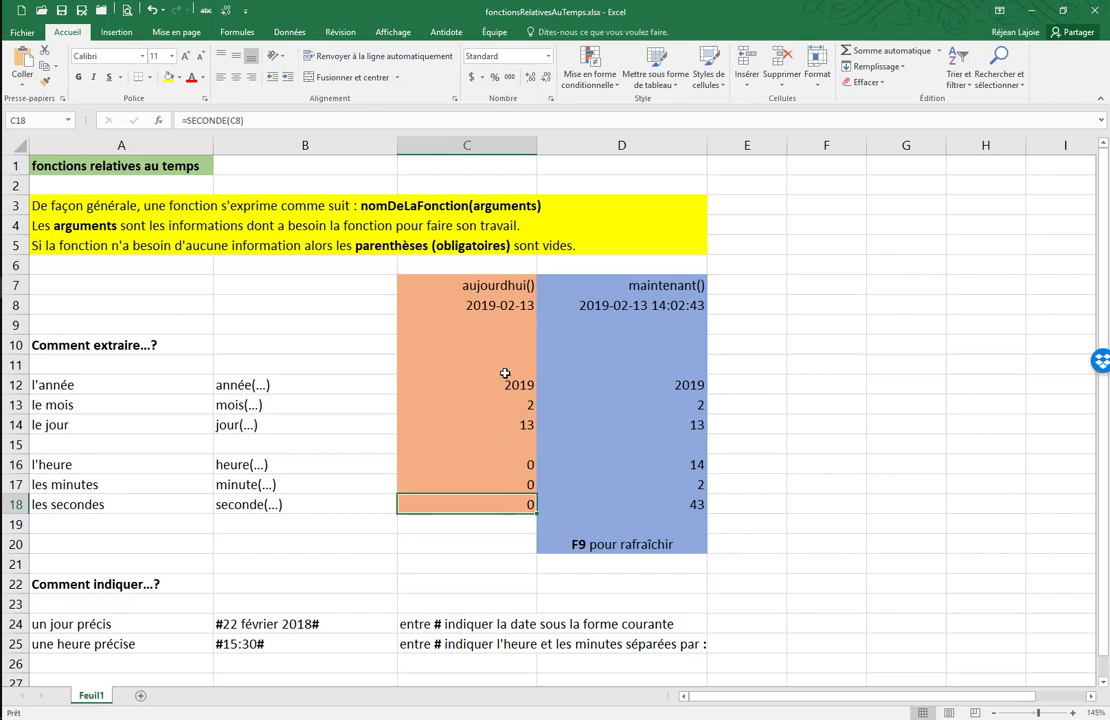
# - Compare the AUJOURDHUI date in C8 with the hour, minute and second extractions in C16 to C18
pyautogui.click(485, 305)
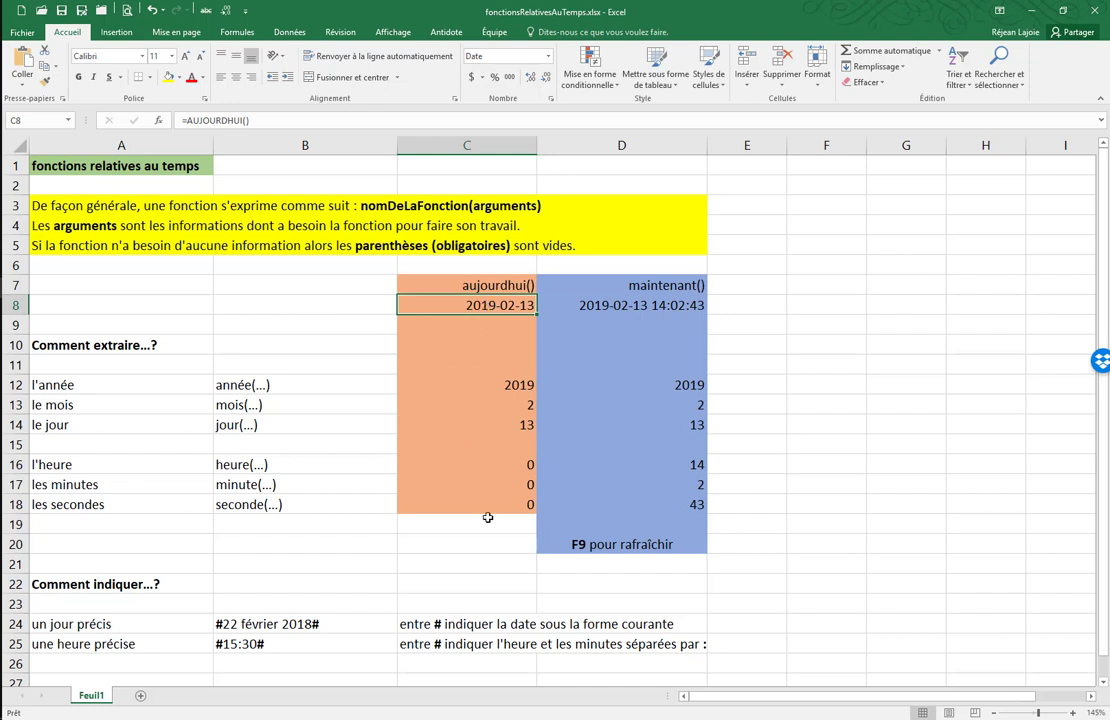
pyautogui.click(518, 467)
pyautogui.click(511, 485)
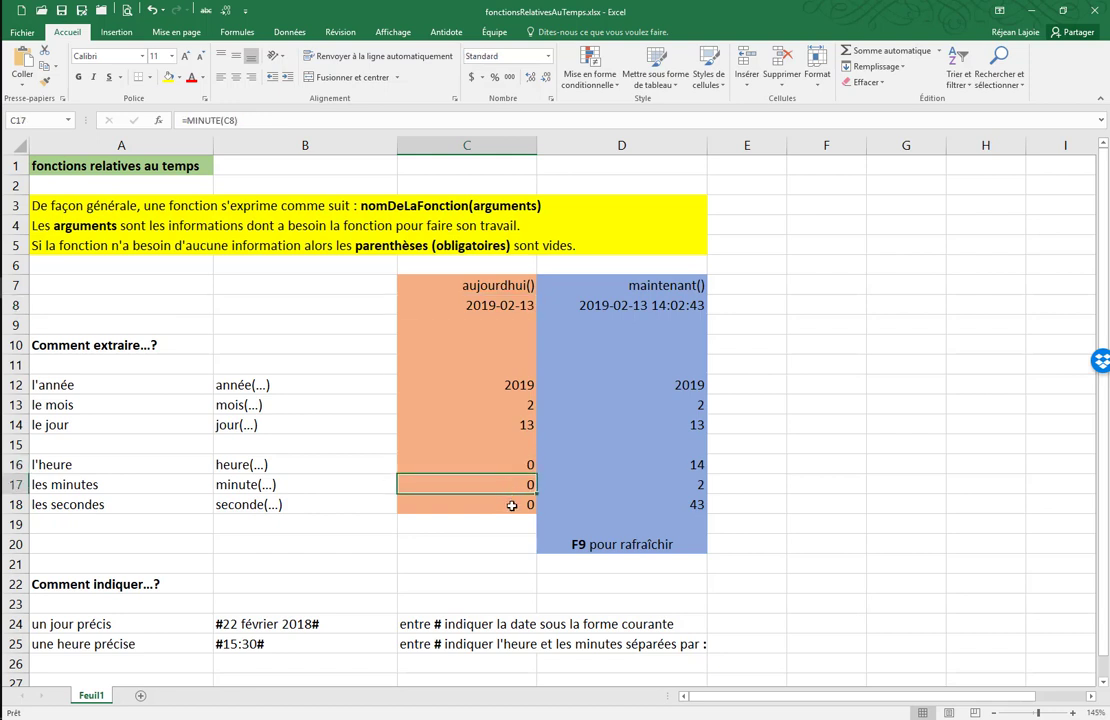
pyautogui.click(509, 504)
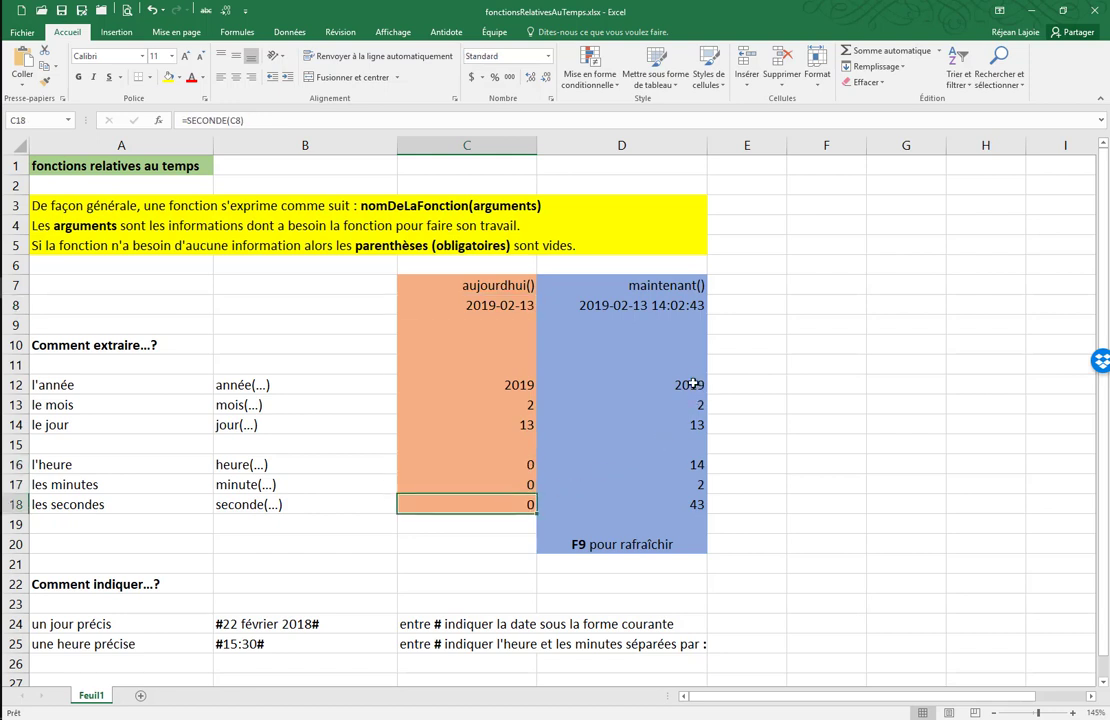
# - Inspect the MAINTENANT formula in D8, highlighting its empty parentheses and leaving the formula as it is
pyautogui.click(639, 307)
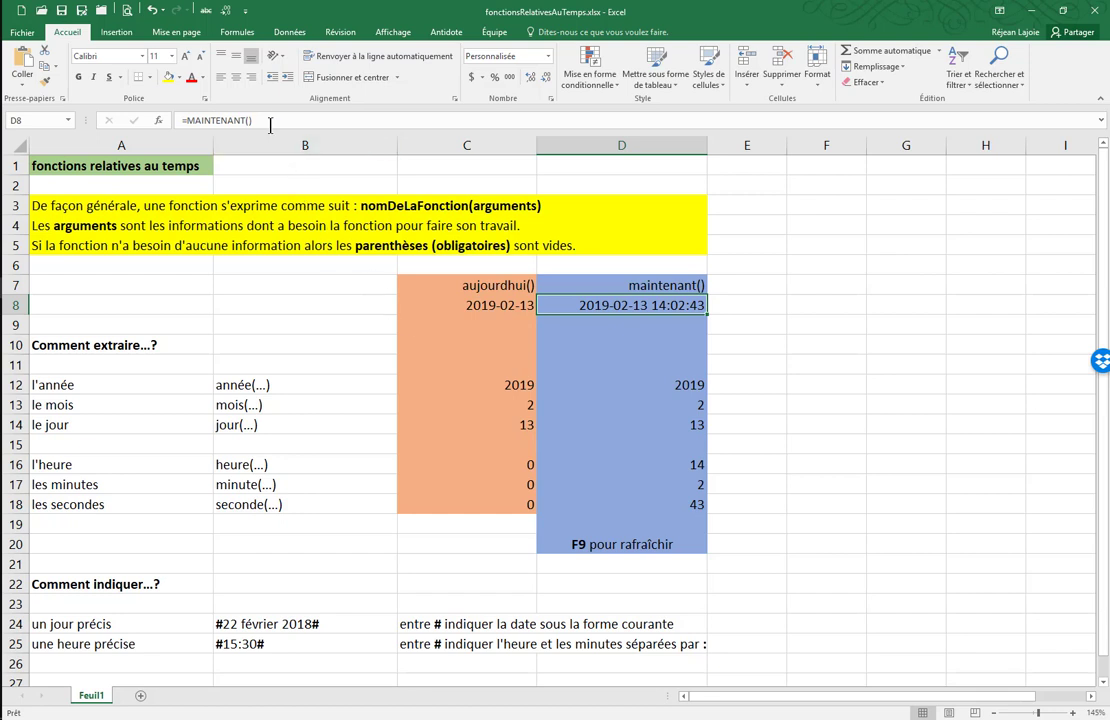
pyautogui.write(')')
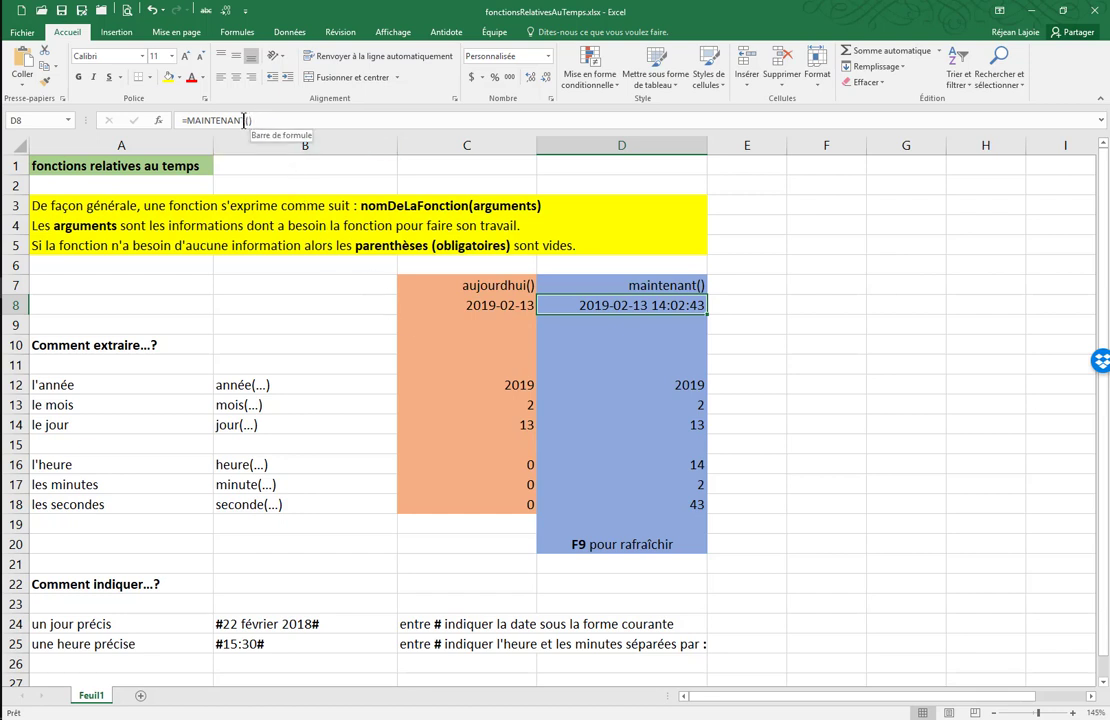
pyautogui.click(246, 121)
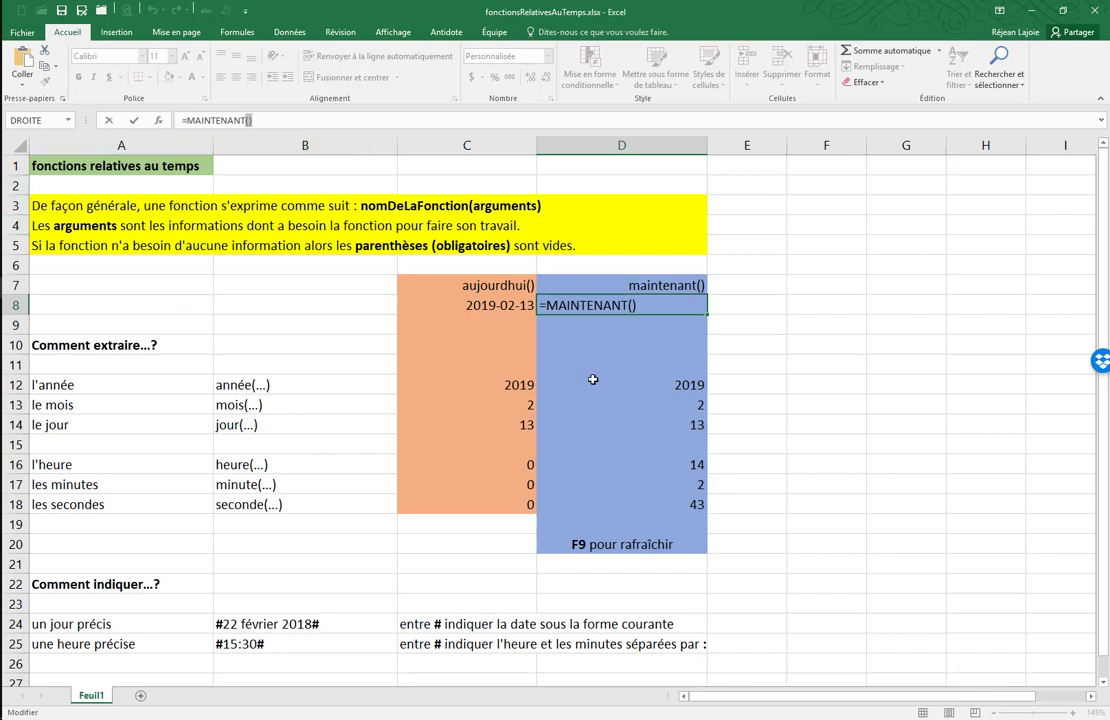
pyautogui.hotkey('ctrl', 'Return')
# - Inspect the year, month, day, hour, minute and second extraction formulas in column D, from D12 to D18
pyautogui.click(678, 385)
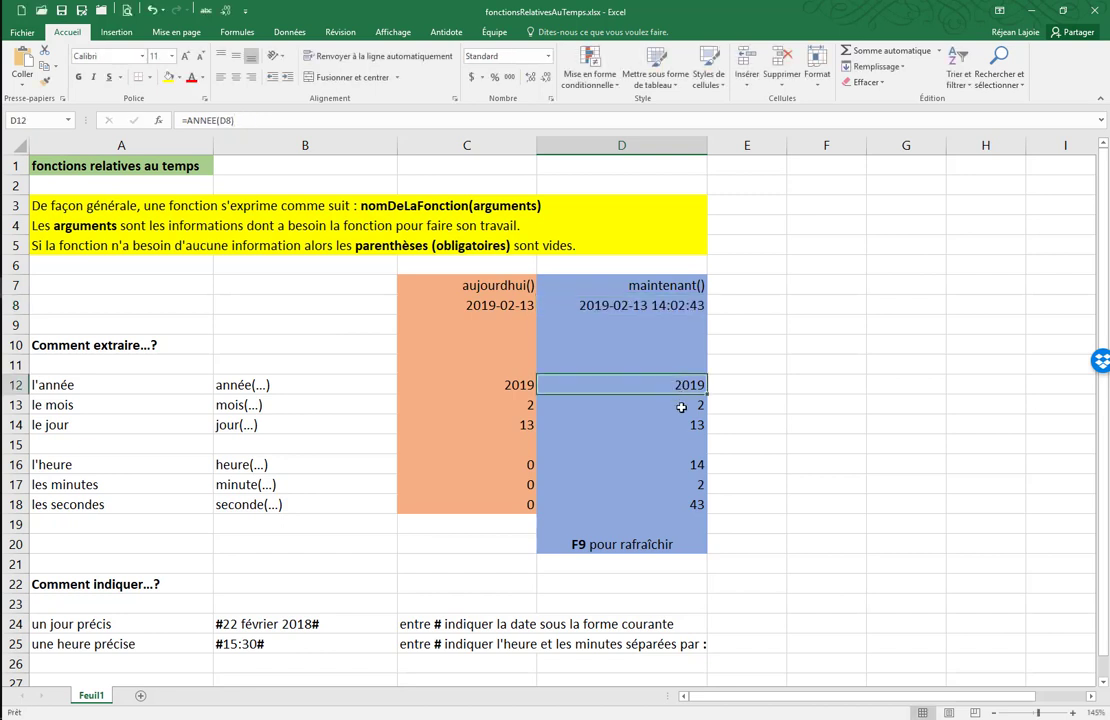
pyautogui.click(681, 407)
pyautogui.click(681, 427)
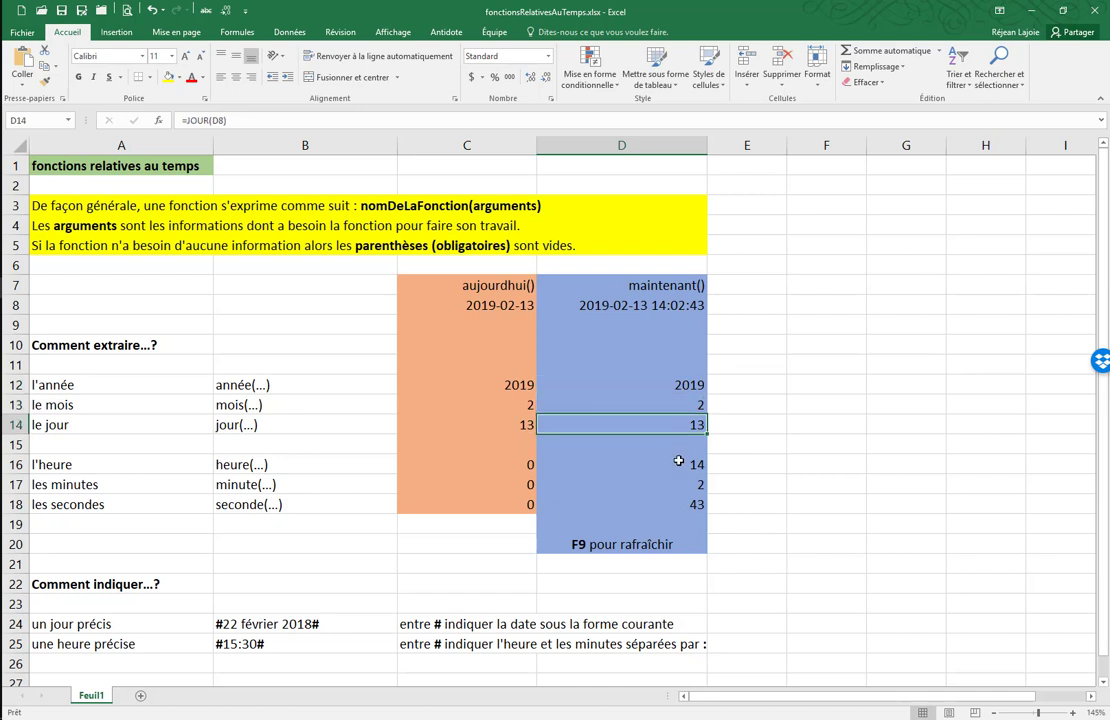
pyautogui.click(679, 467)
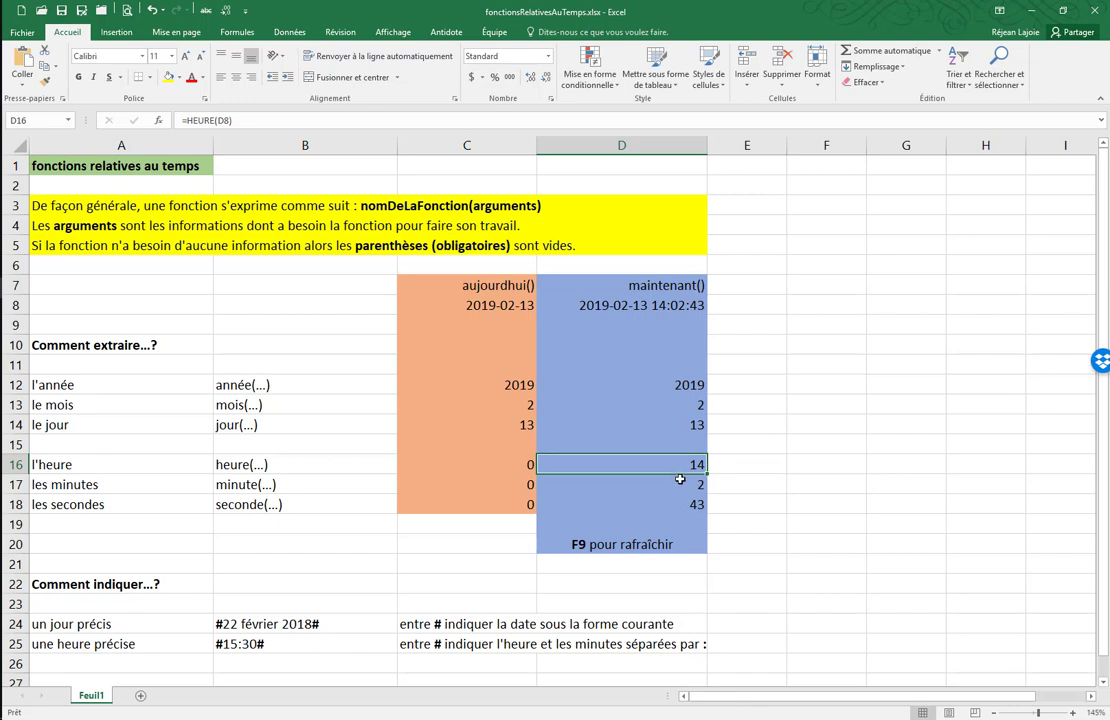
pyautogui.click(679, 486)
pyautogui.click(679, 504)
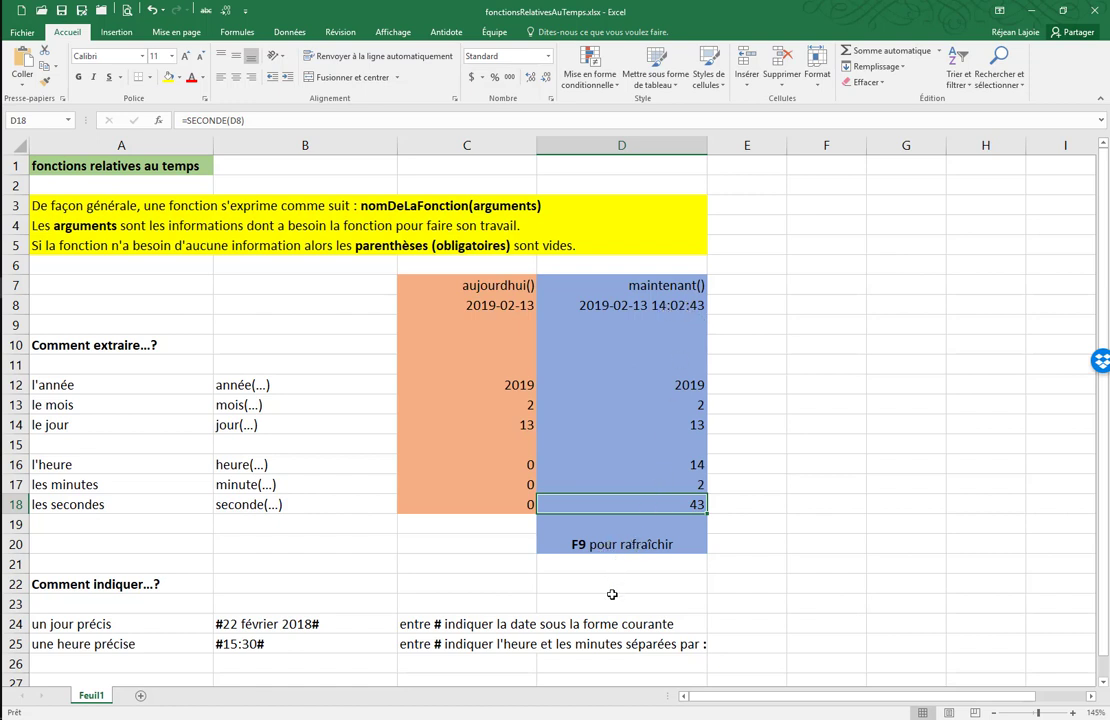
# - Recalculate the worksheet to refresh the MAINTENANT value, and check the hour, minutes and seconds in D16 to D18
pyautogui.press('F9')
pyautogui.click(701, 465)
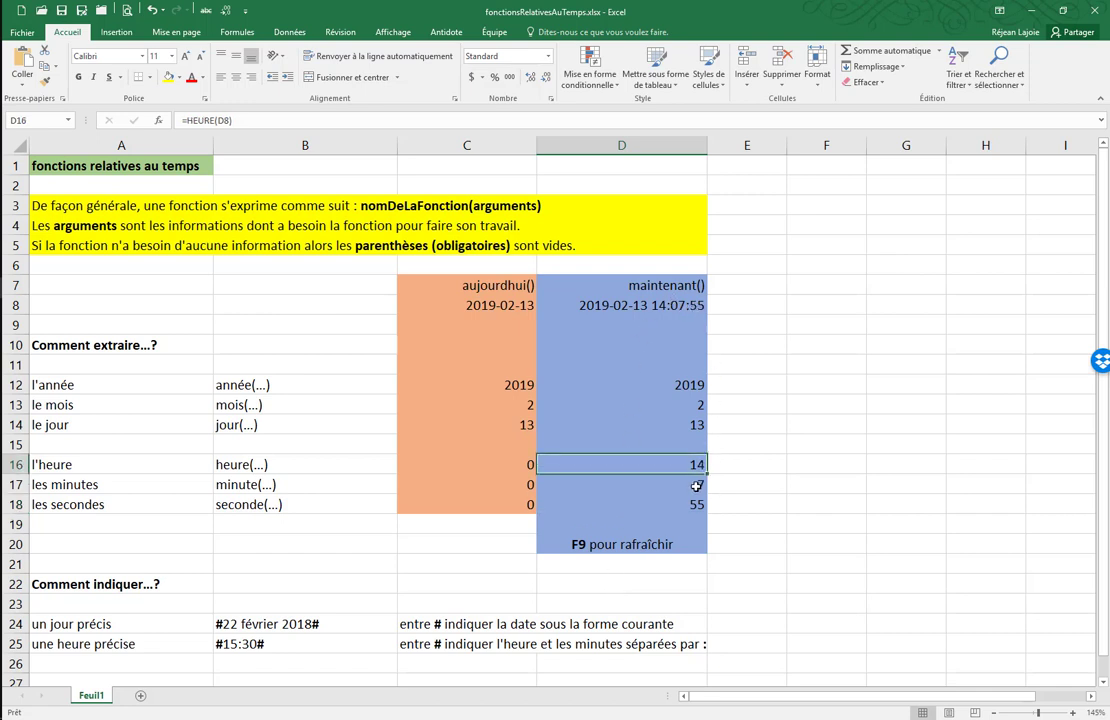
pyautogui.click(701, 484)
pyautogui.click(692, 504)
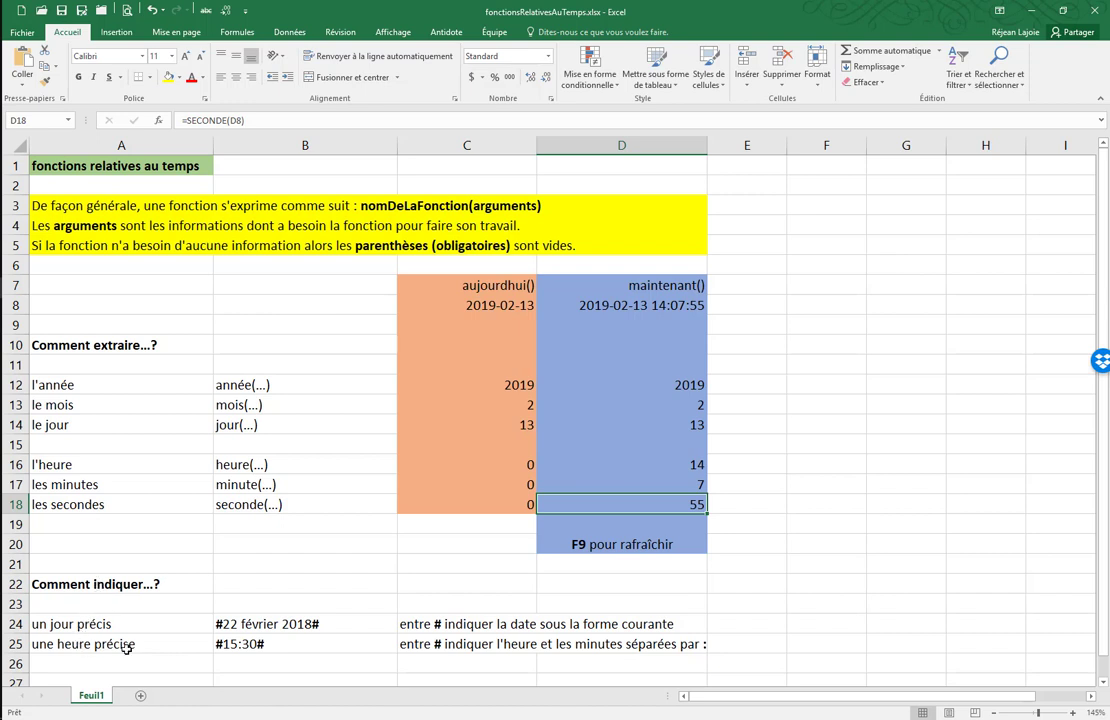
# - Examine how a precise day and a precise time are written between # signs in B24 and B25
pyautogui.click(267, 627)
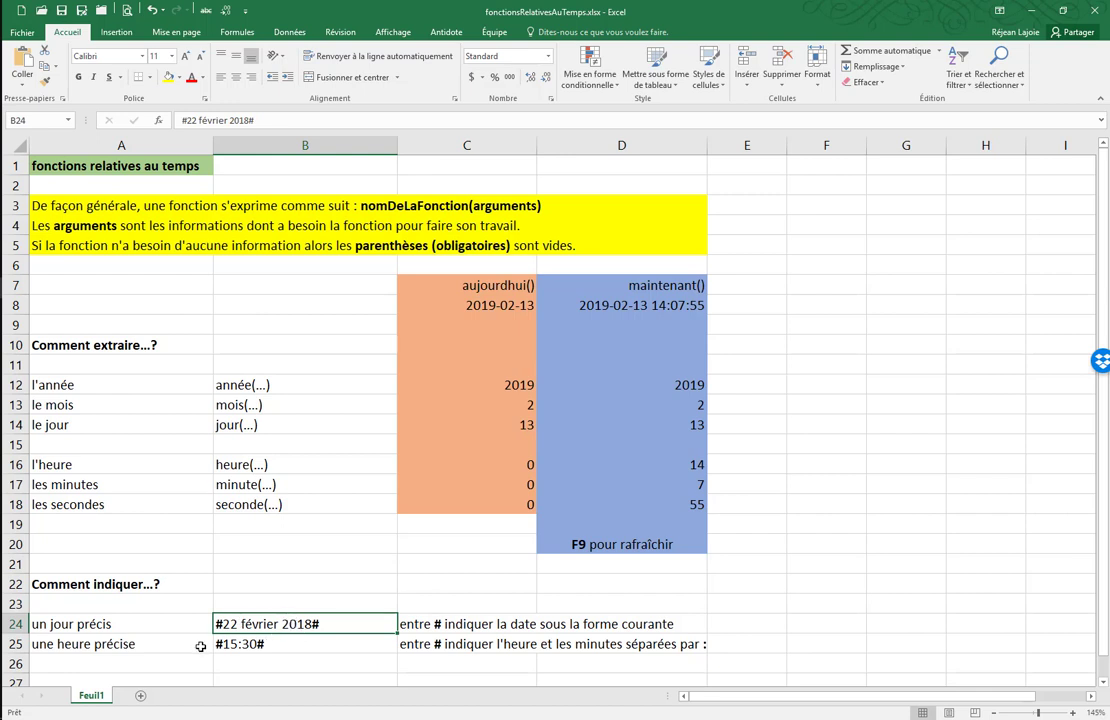
pyautogui.click(236, 645)
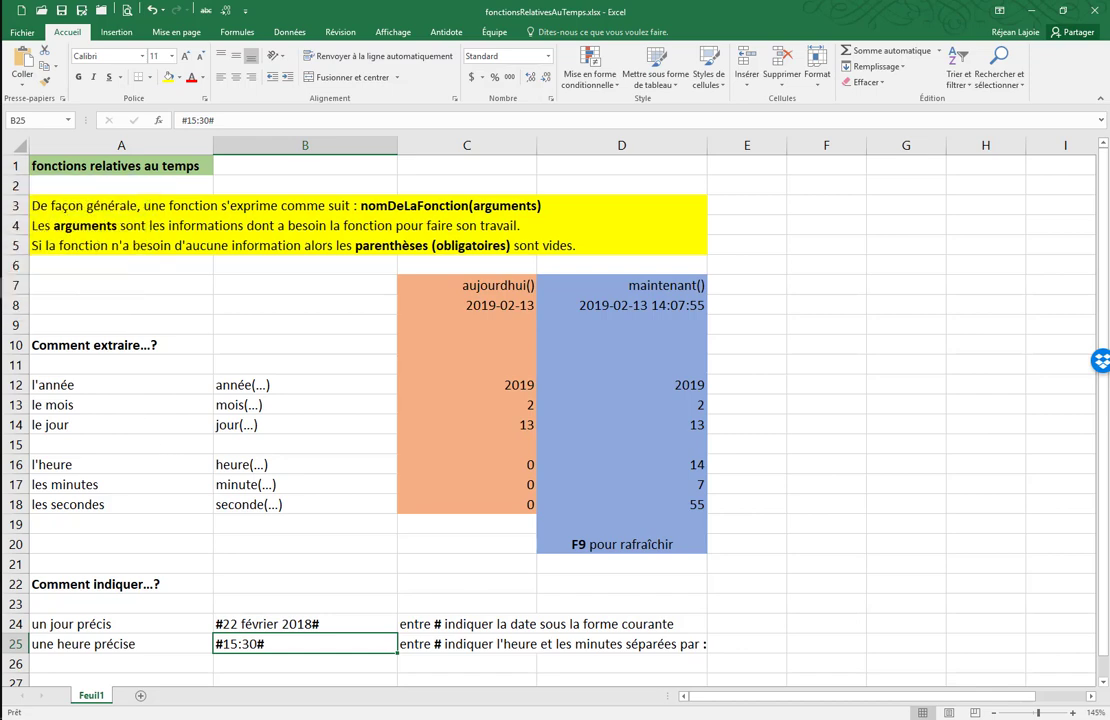
# - Switch to the exercise PDF in Acrobat Reader and review item u on lesson start times, highlighting the 8 h limit
pyautogui.click(1, 260)
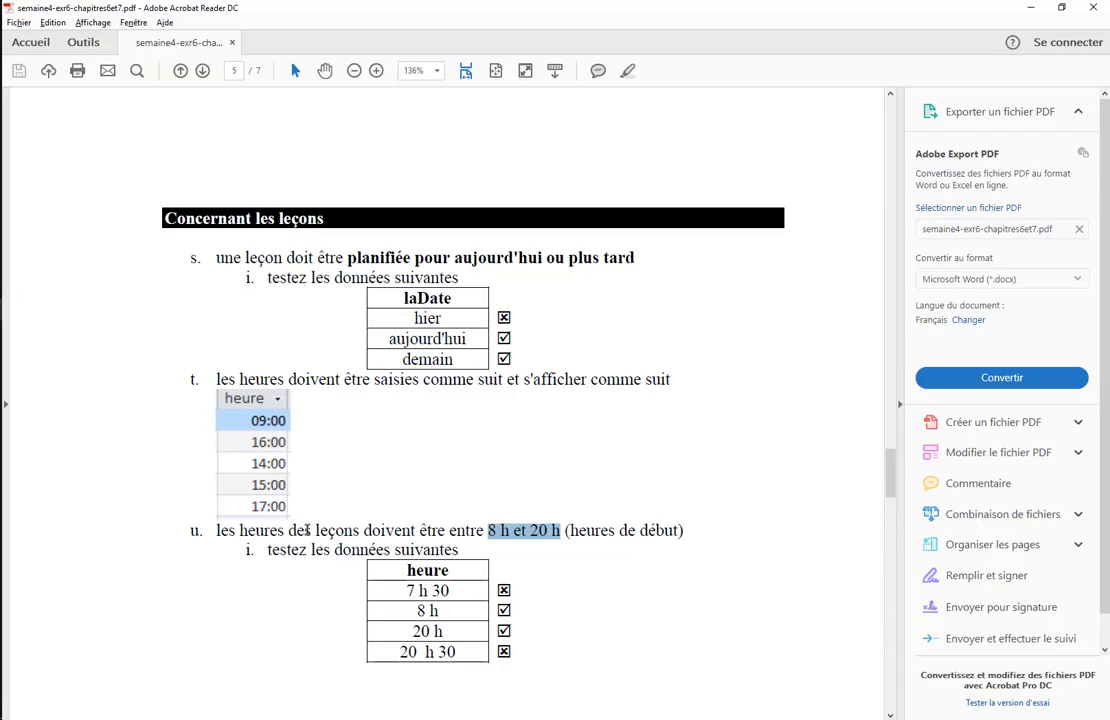
pyautogui.scroll(-2, 322, 533)
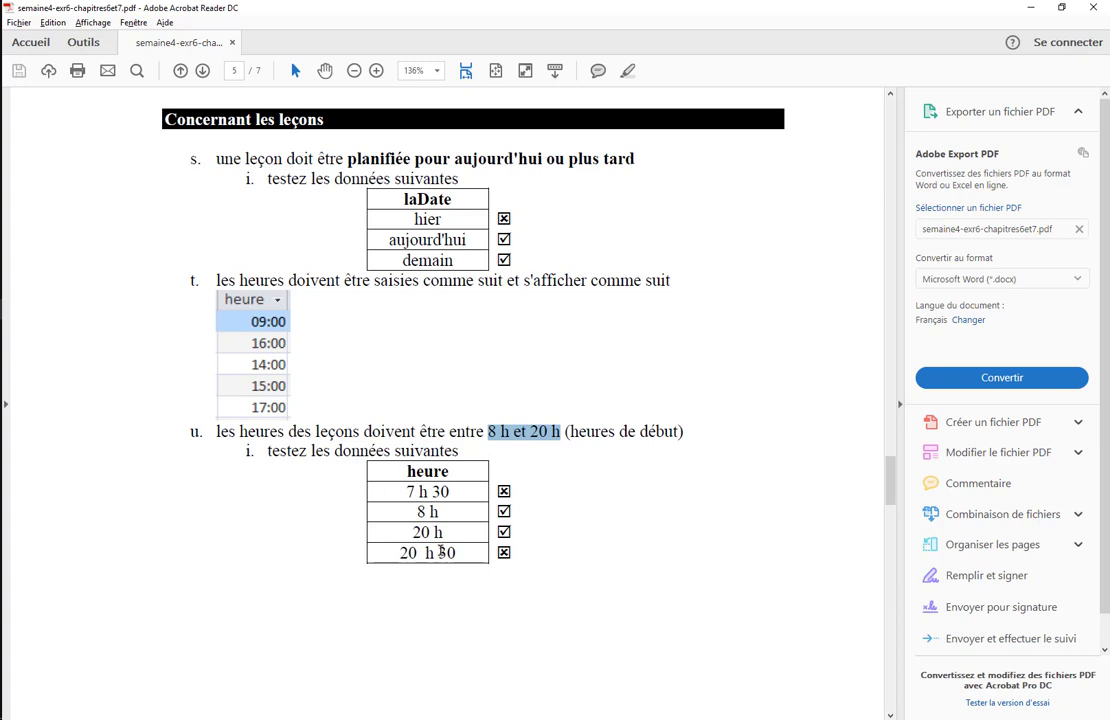
pyautogui.click(482, 440)
pyautogui.moveTo(511, 433); pyautogui.dragTo(492, 432)
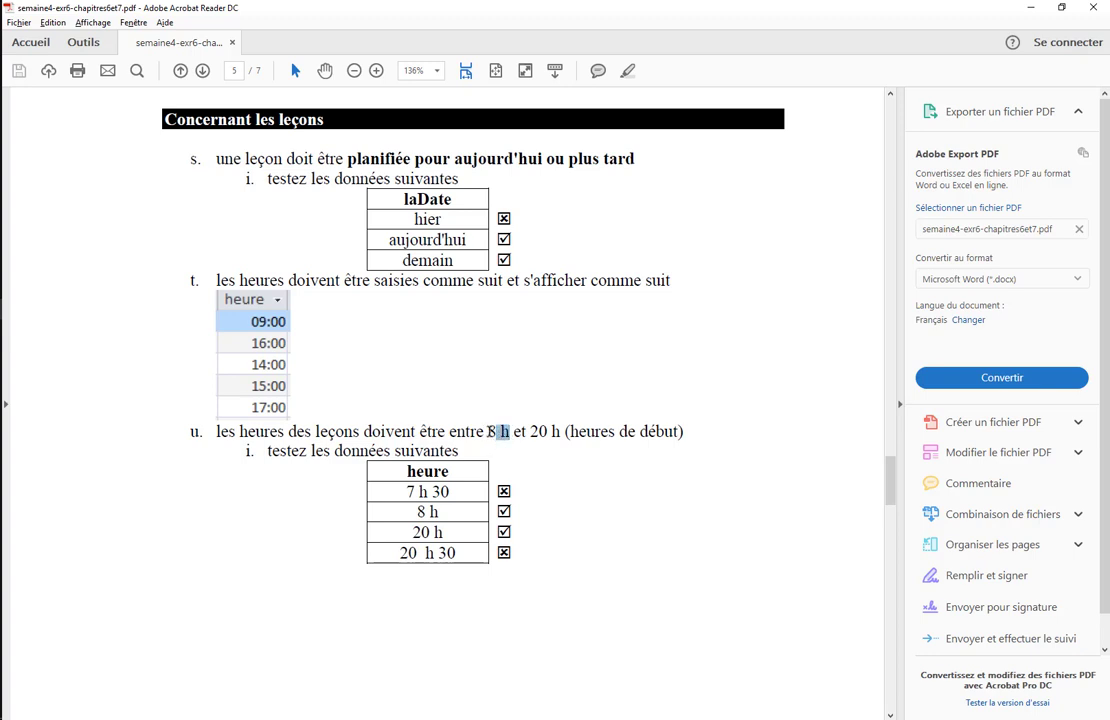
pyautogui.moveTo(489, 432); pyautogui.dragTo(511, 432)
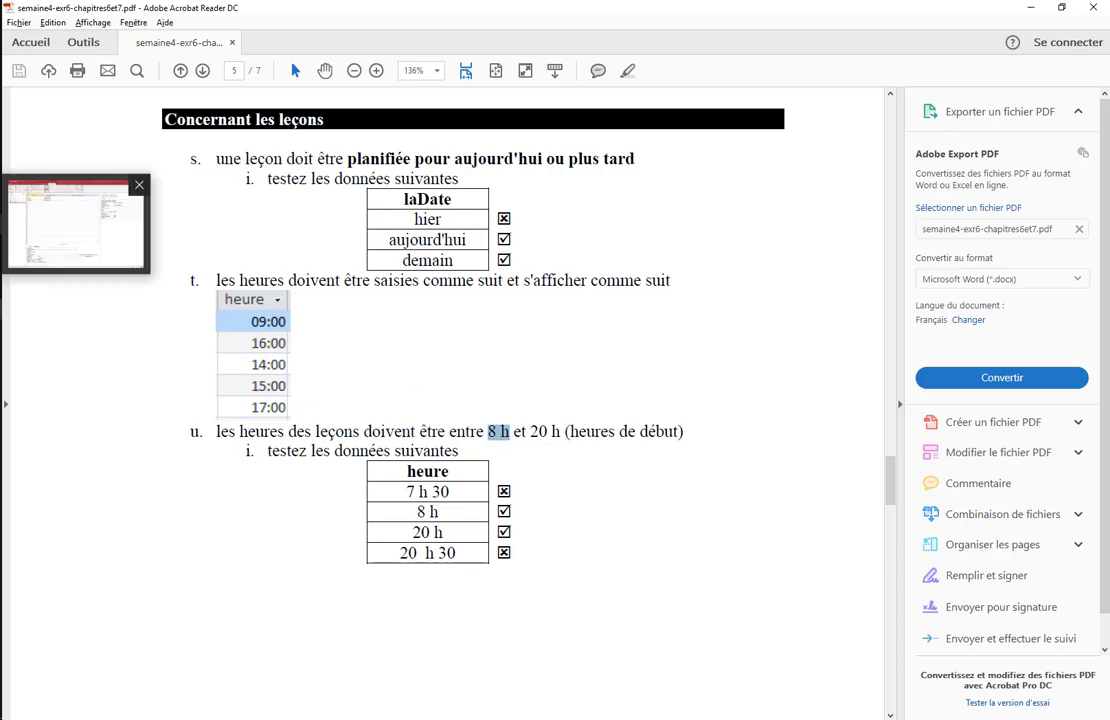
# - Switch to Access and set the validation rule of the heure field in tbl Lecons to >=#08:00:00#
pyautogui.click(1, 224)
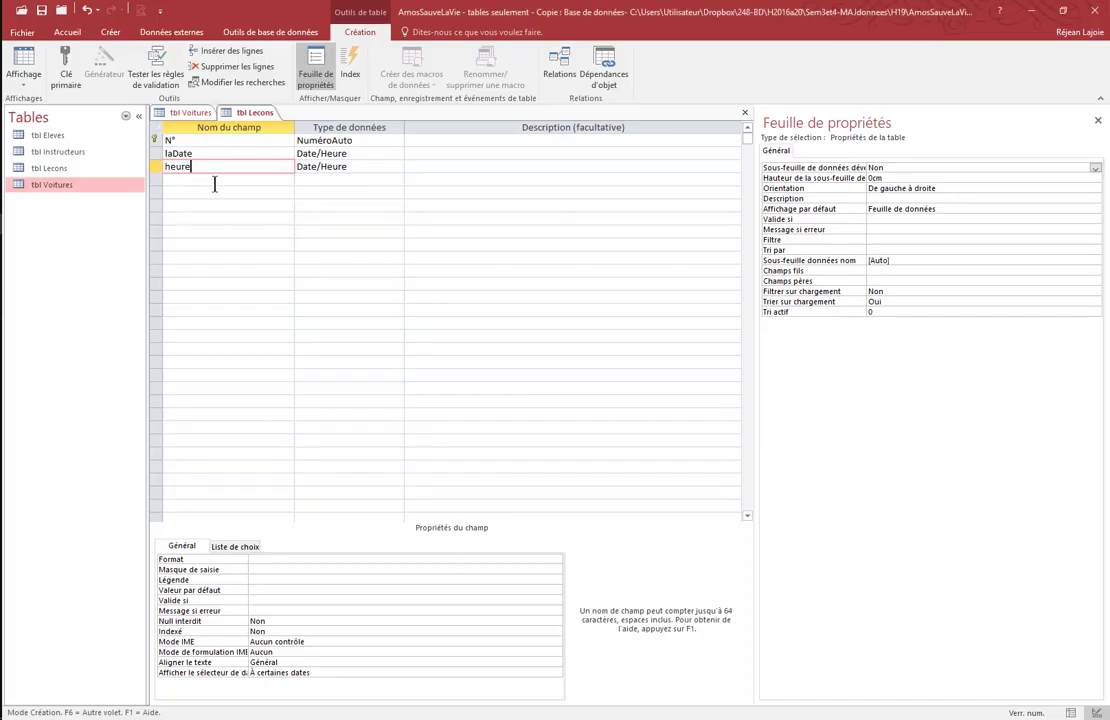
pyautogui.click(281, 600)
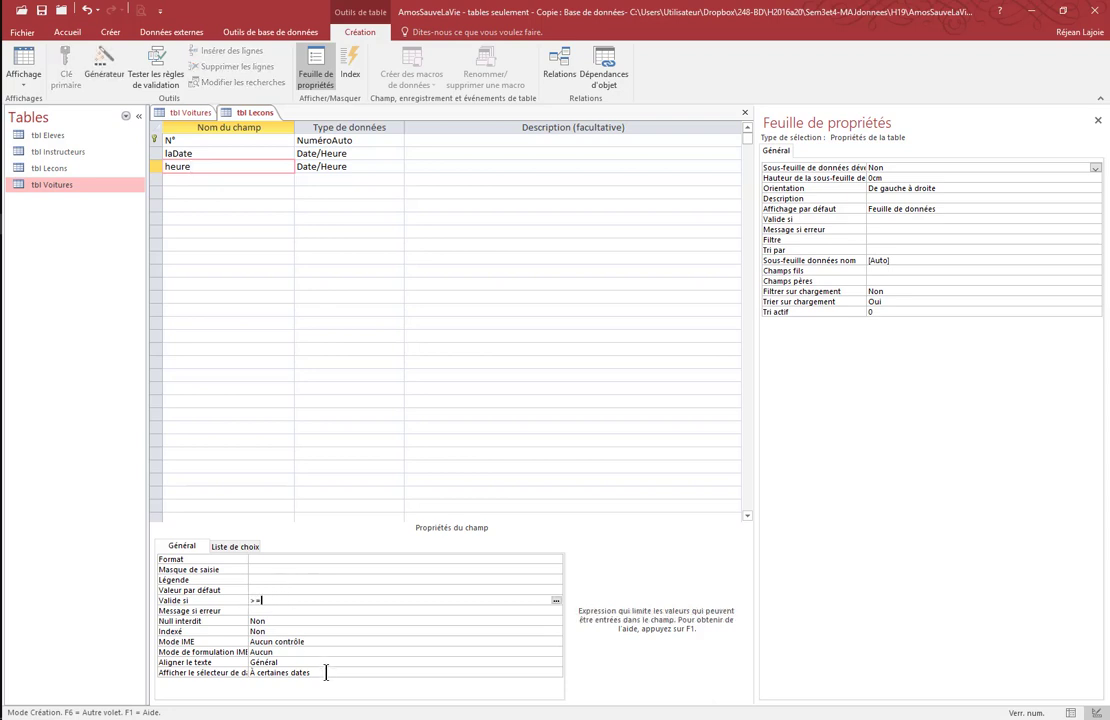
pyautogui.write('>=#0')
pyautogui.write('8')
pyautogui.write(':00:00')
pyautogui.write('#')
pyautogui.press('Return')
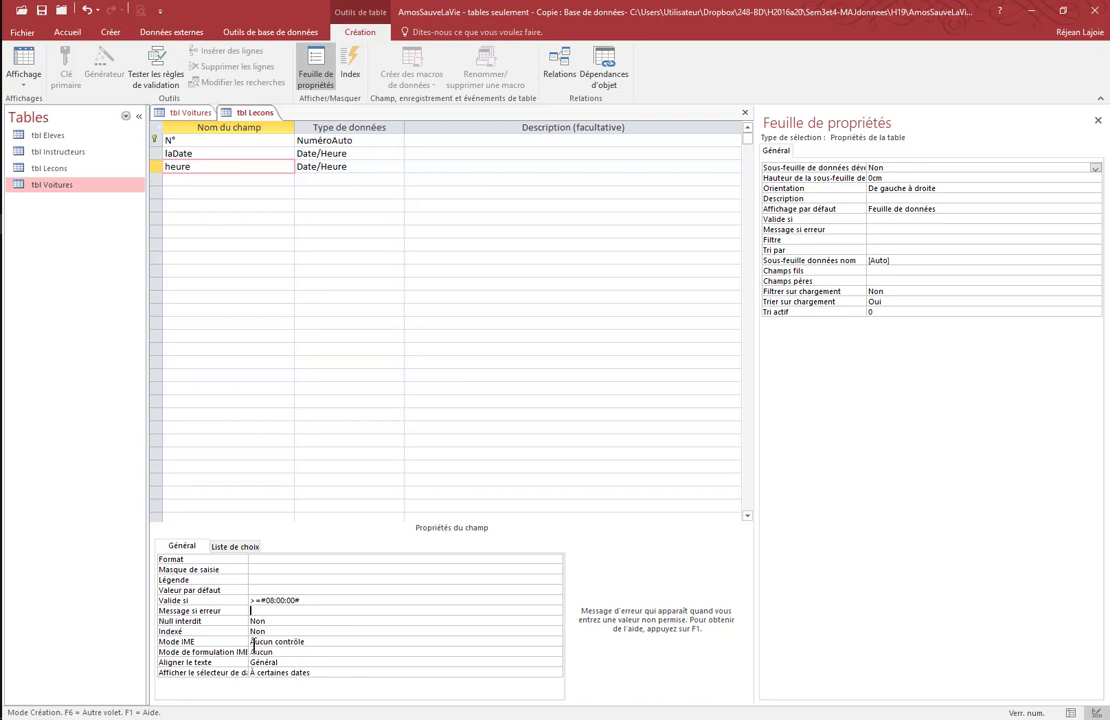
# - Set the heure field's validation error message to "Les leçons ne peuvent débuter avant 8 h"
pyautogui.write('Les le^ cons')
pyautogui.press('BackSpace')
pyautogui.press('BackSpace')
pyautogui.press('BackSpace')
pyautogui.press('BackSpace')
pyautogui.press('BackSpace')
pyautogui.press('BackSpace')
pyautogui.write('cons ne peuv')
pyautogui.write('et d')
pyautogui.press('BackSpace')
pyautogui.press('BackSpace')
pyautogui.press('BackSpace')
pyautogui.write('nt débuu')
pyautogui.press('BackSpace')
pyautogui.write('ter avant 8')
pyautogui.press('Return')
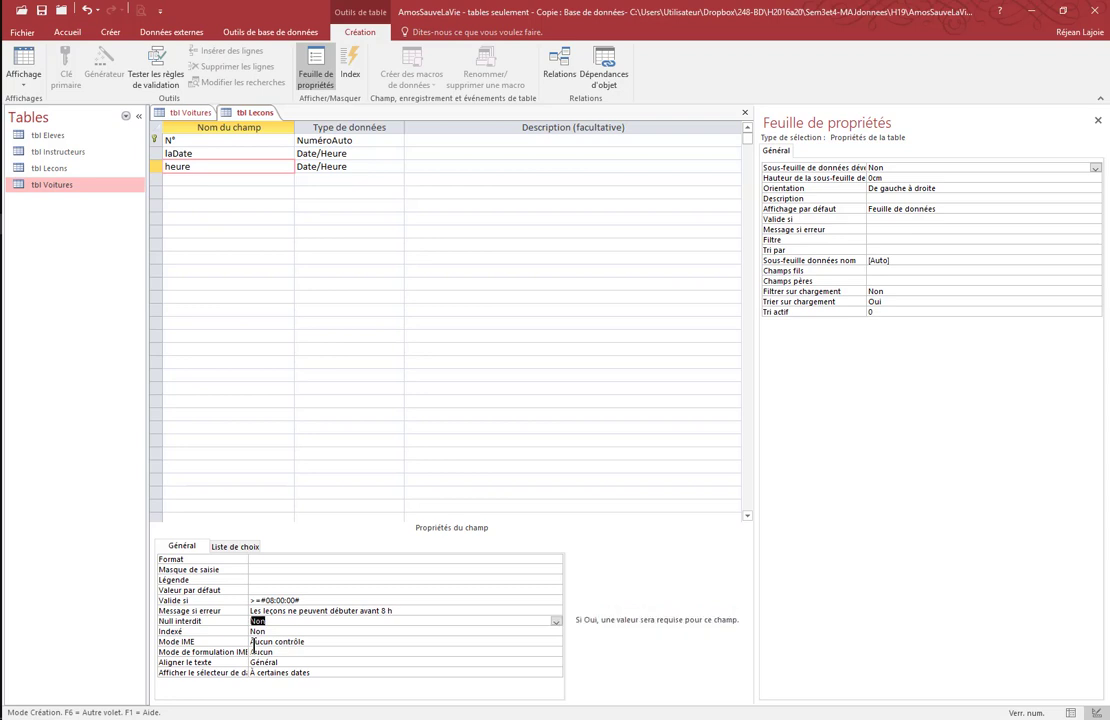
# - Show tbl Lecons as a datasheet, saving the table and testing the existing data against the new rules
pyautogui.click(28, 66)
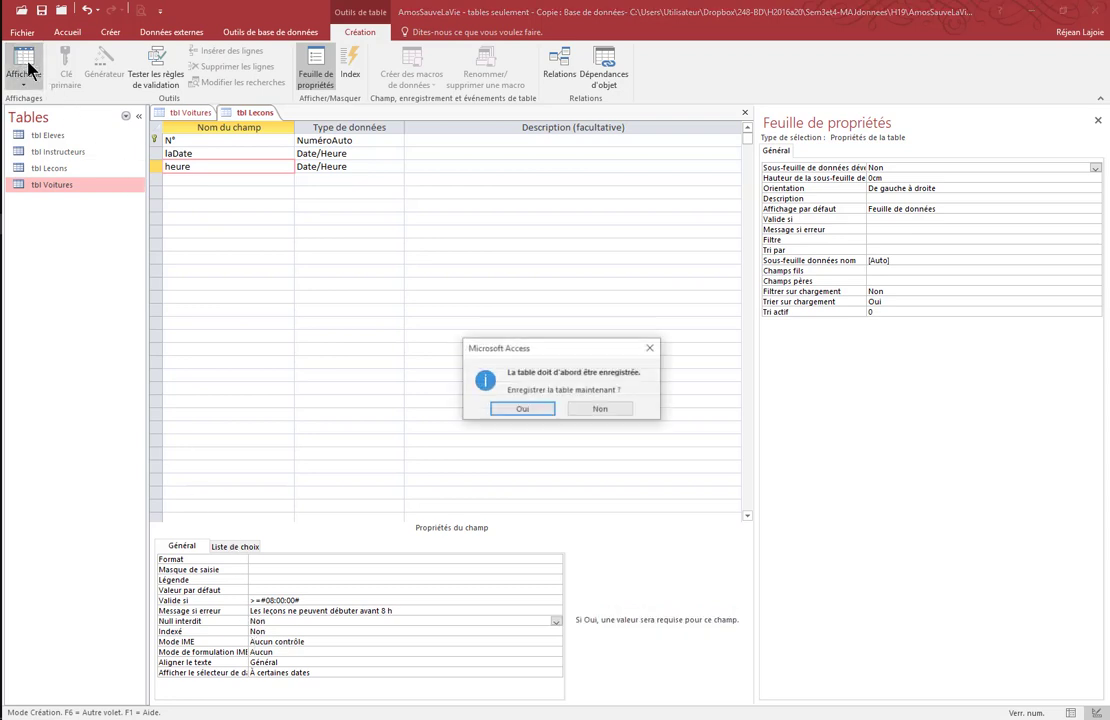
pyautogui.click(532, 412)
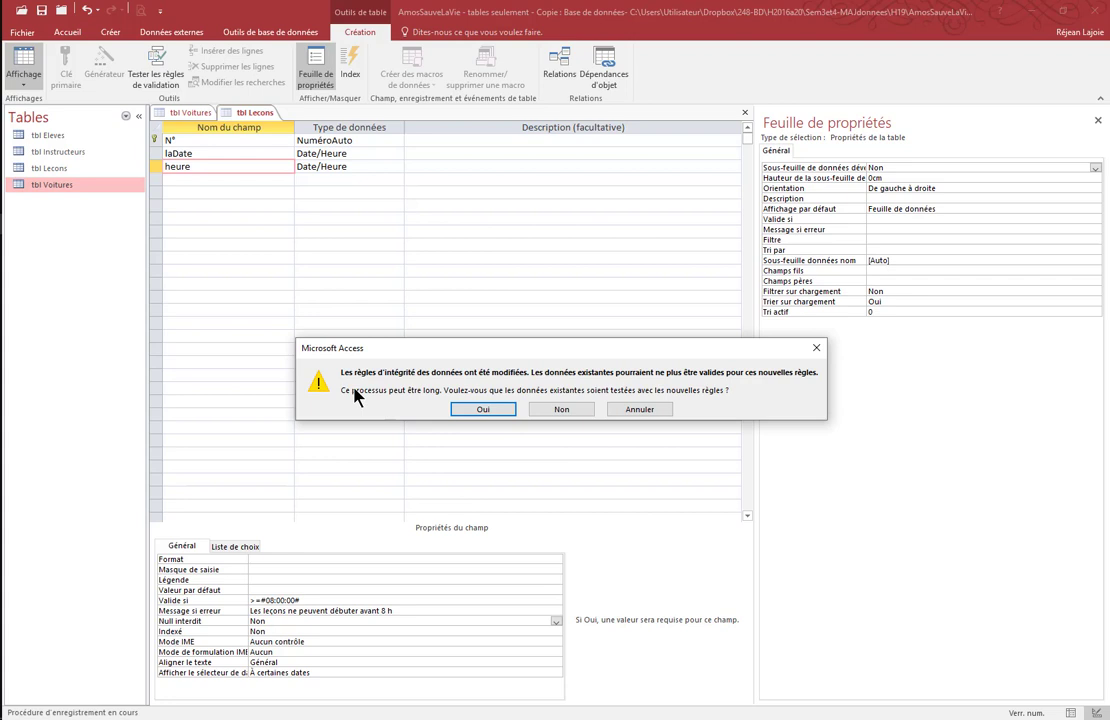
pyautogui.click(490, 413)
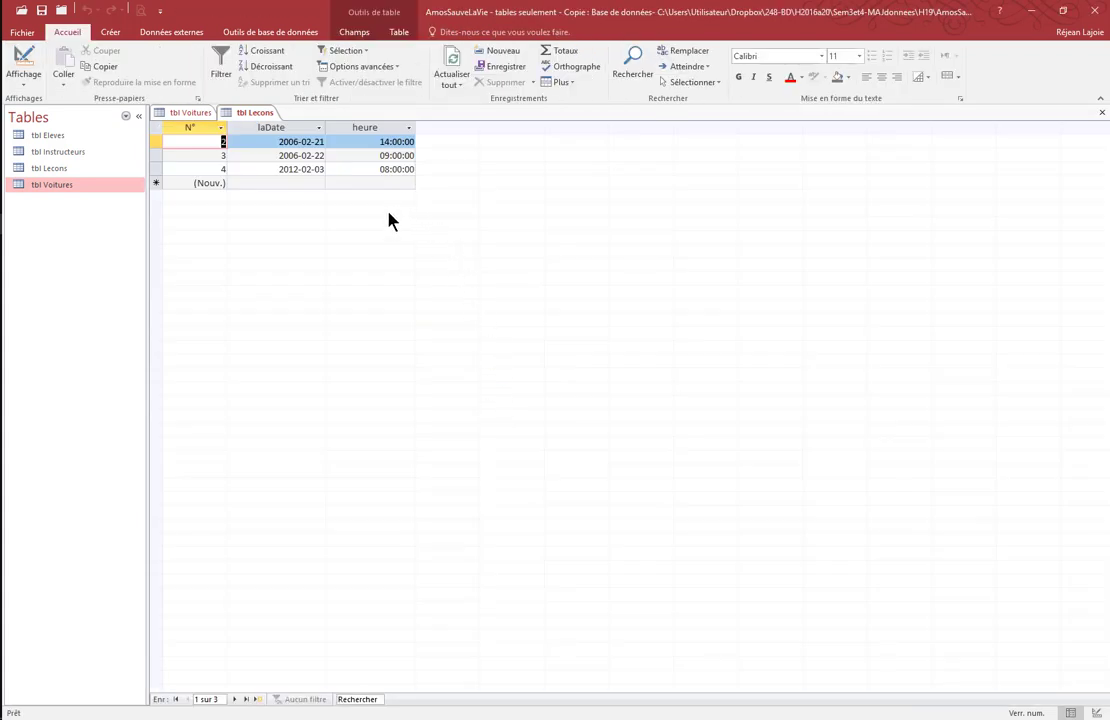
# - Try to set the heure value of lesson 4 to 07:00:00 to test the validation rule
pyautogui.click(382, 169)
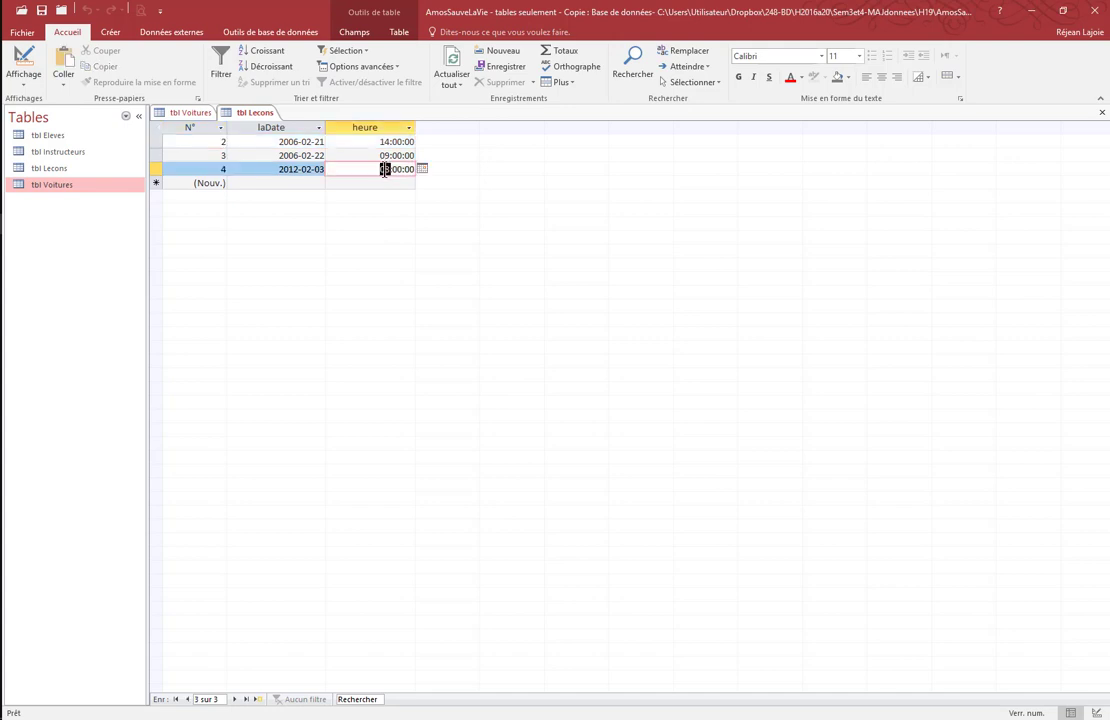
pyautogui.write('07')
pyautogui.press('Return')
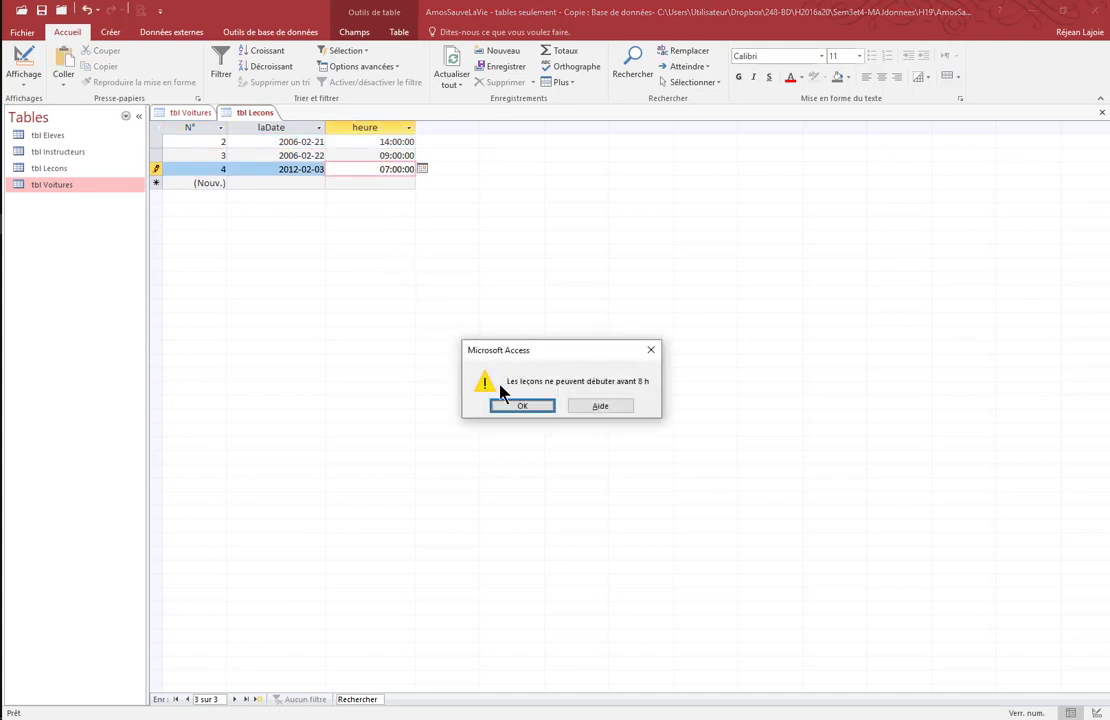
pyautogui.click(522, 406)
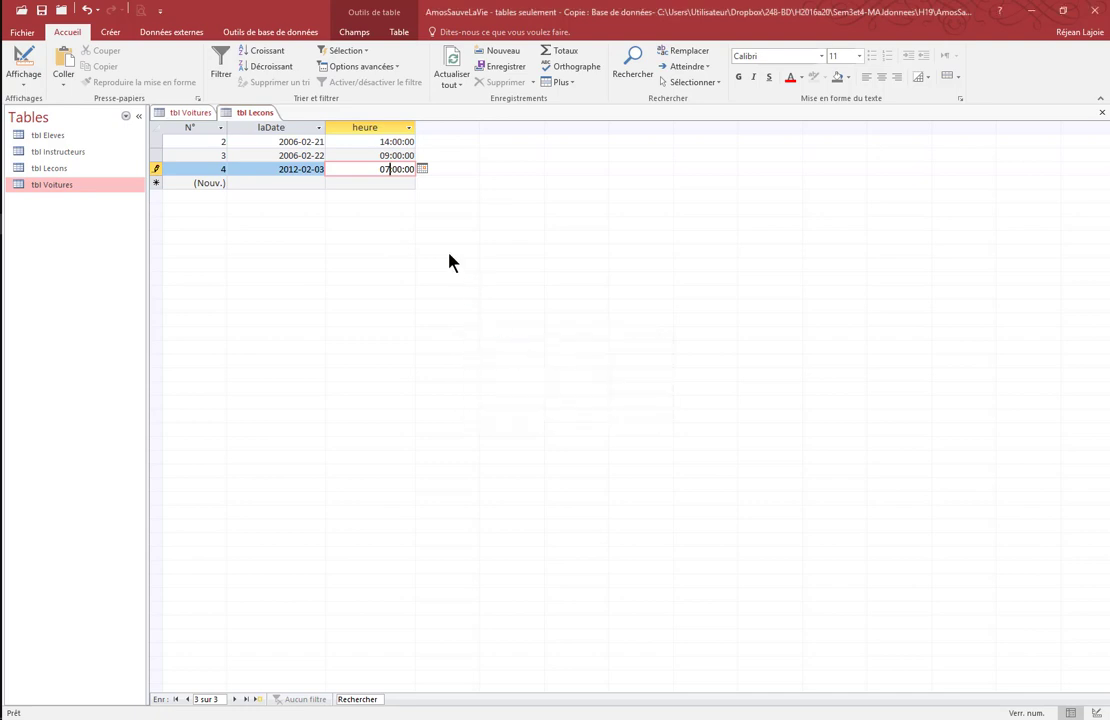
# - Test the rule on lesson 4 with the heure values 07:59:00 and 07:59:59
pyautogui.doubleClick(398, 169)
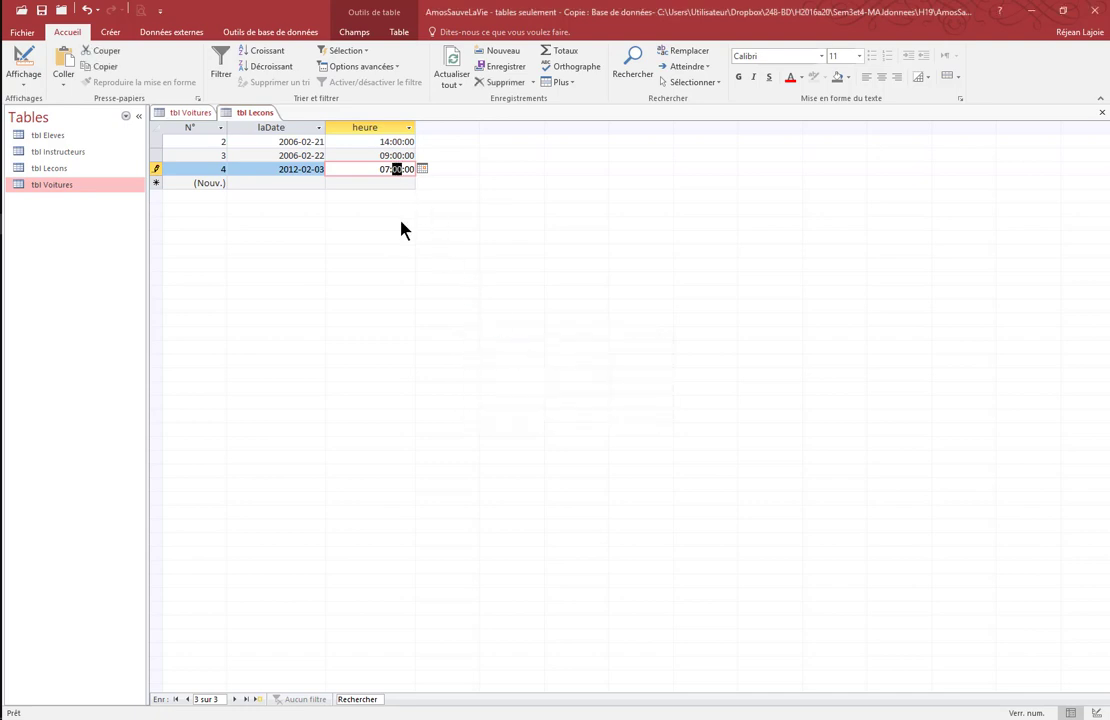
pyautogui.write('59')
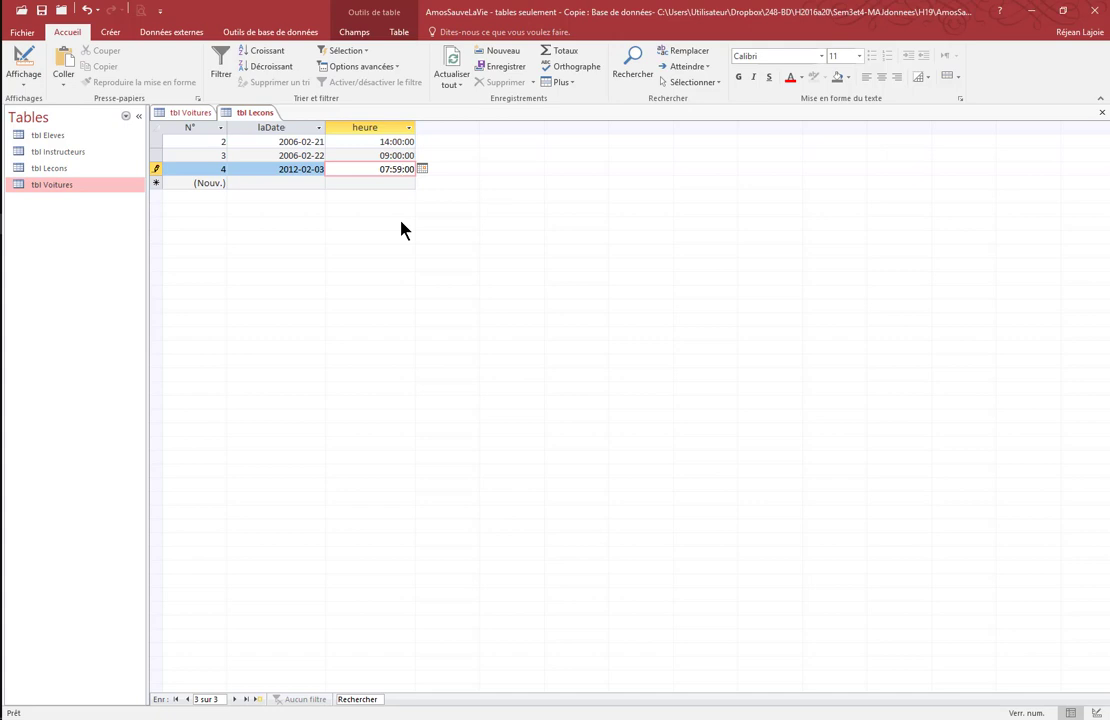
pyautogui.press('Return')
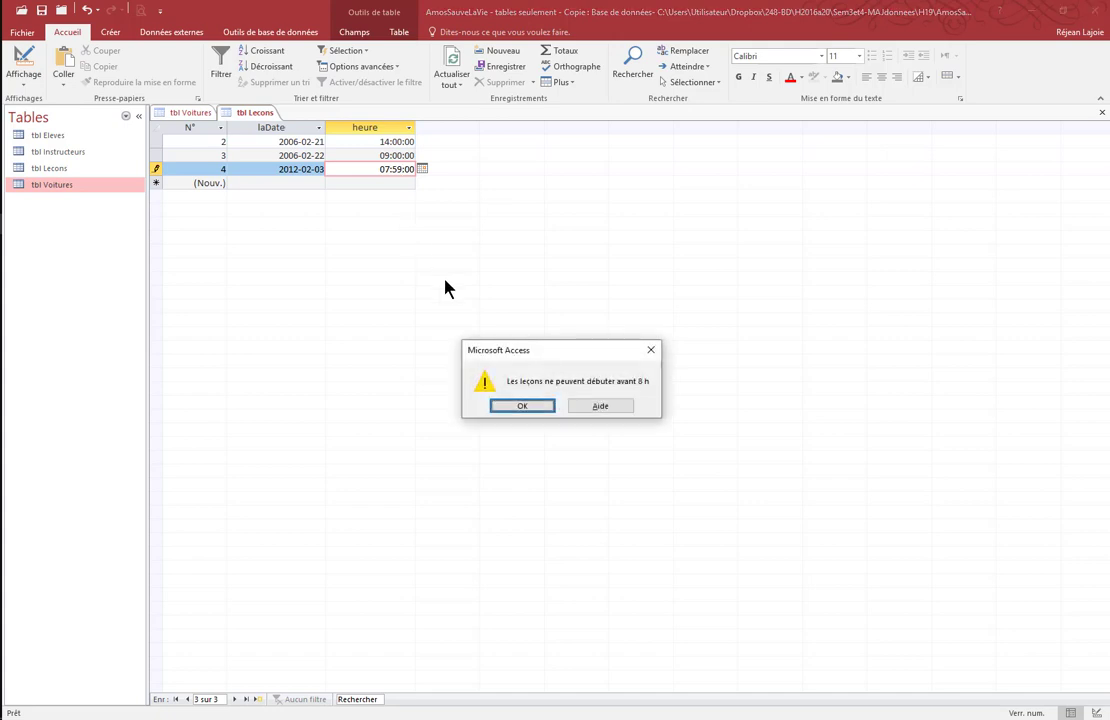
pyautogui.click(507, 410)
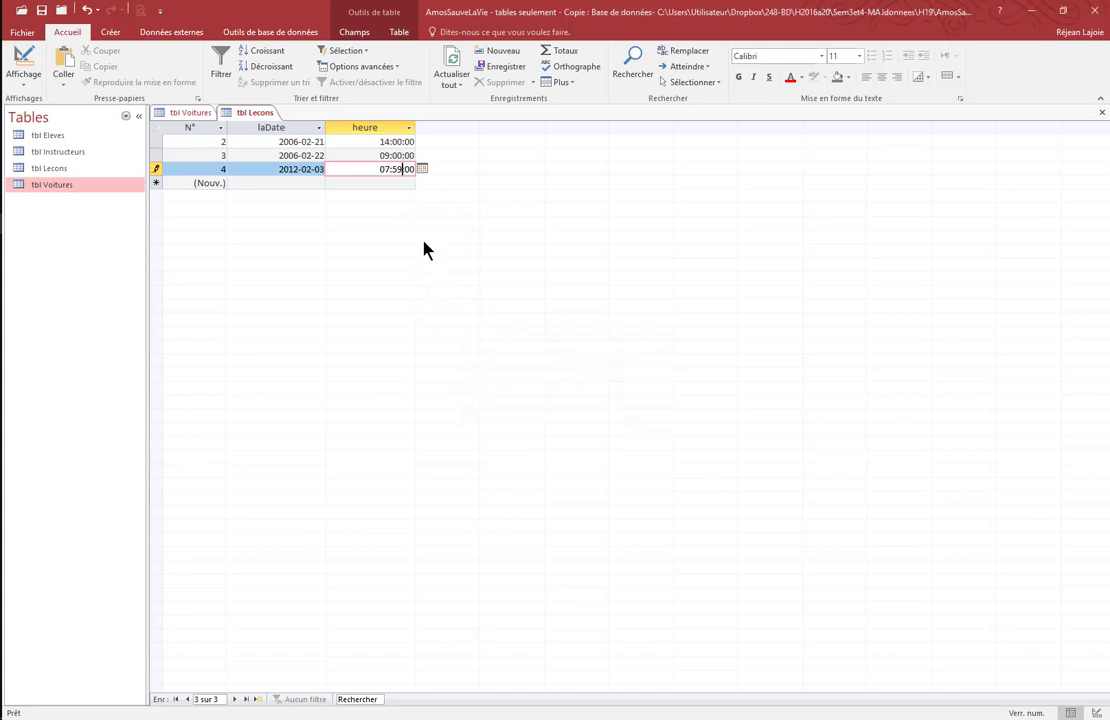
pyautogui.doubleClick(410, 169)
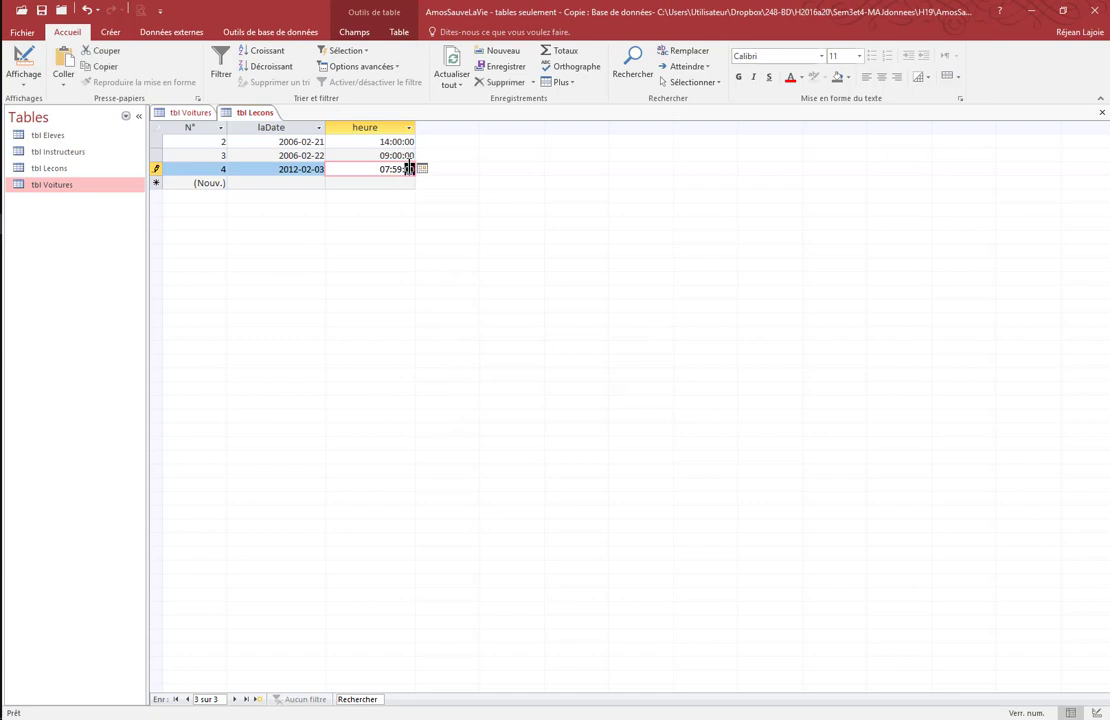
pyautogui.write('59')
pyautogui.press('Return')
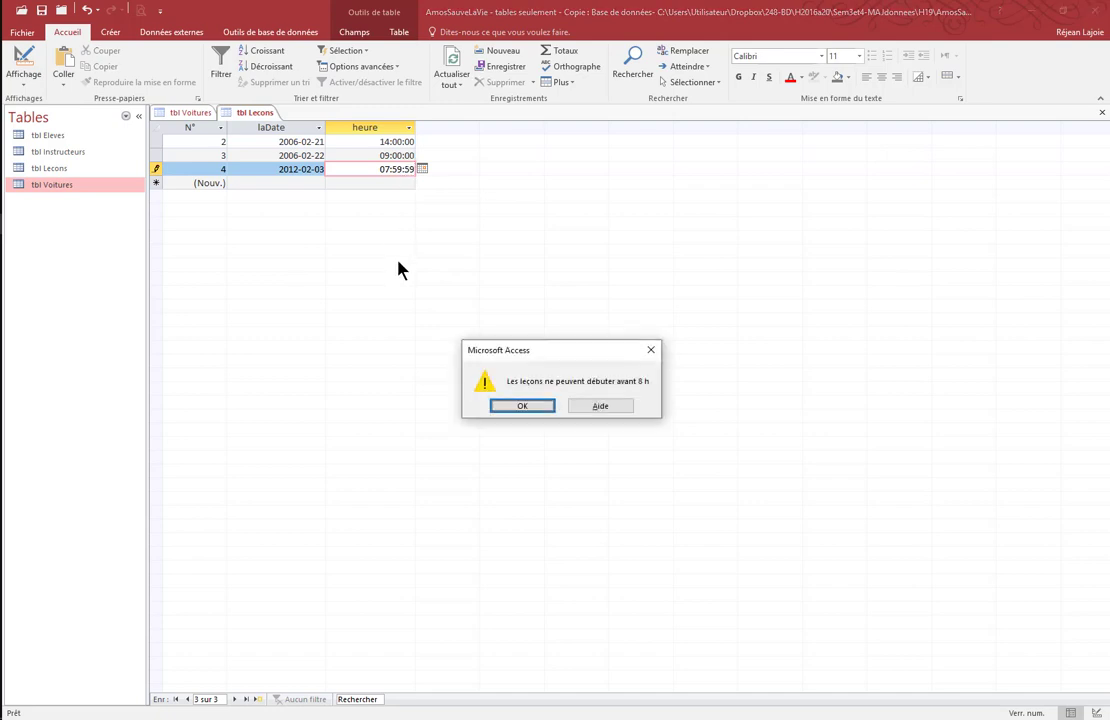
pyautogui.click(522, 408)
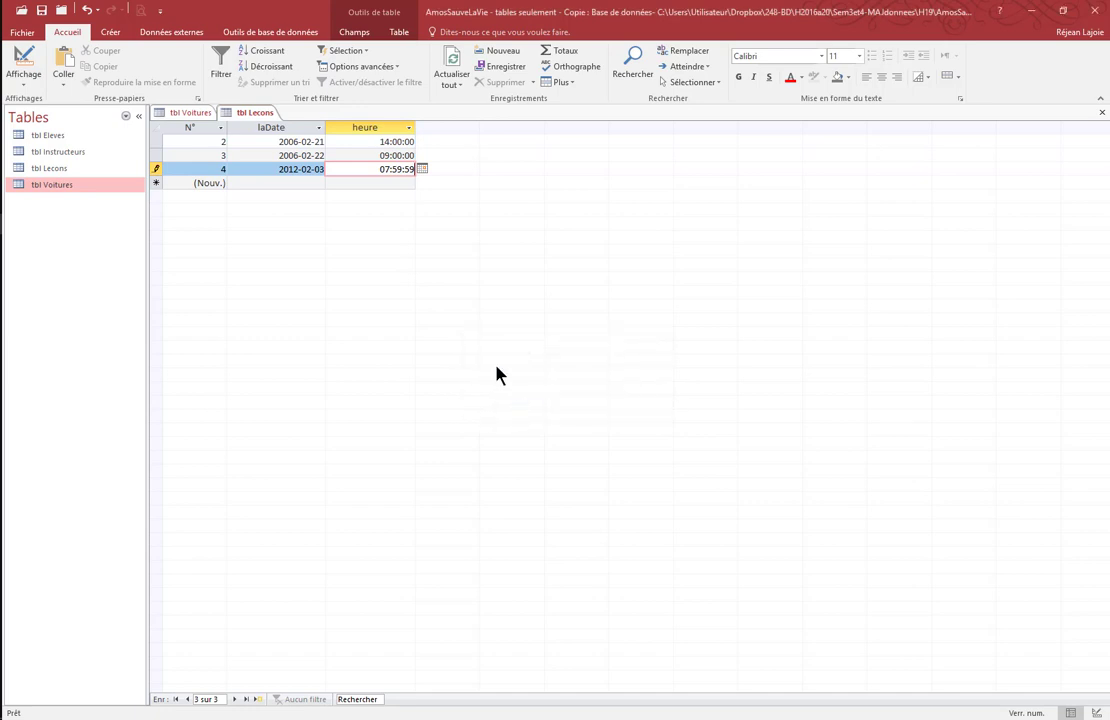
# - Set the heure value of lesson 4 to 08:01 and commit the record
pyautogui.click(388, 169)
pyautogui.press('Delete')
pyautogui.write('8')
pyautogui.moveTo(393, 169); pyautogui.dragTo(414, 170)
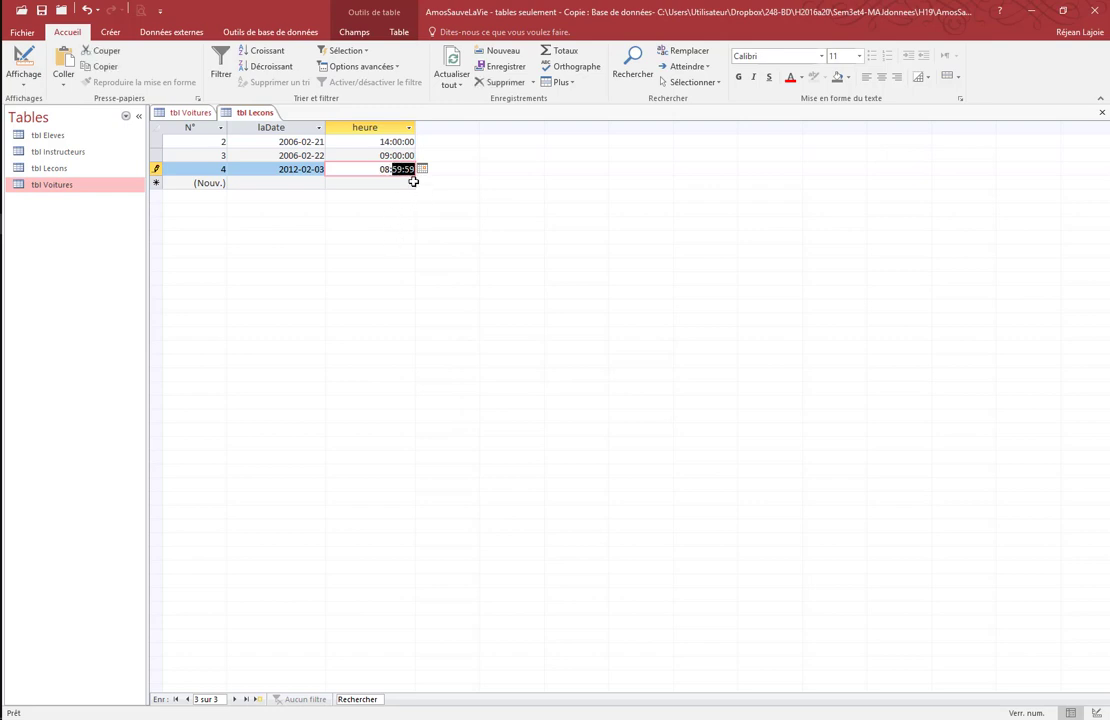
pyautogui.write('01')
pyautogui.press('Return')
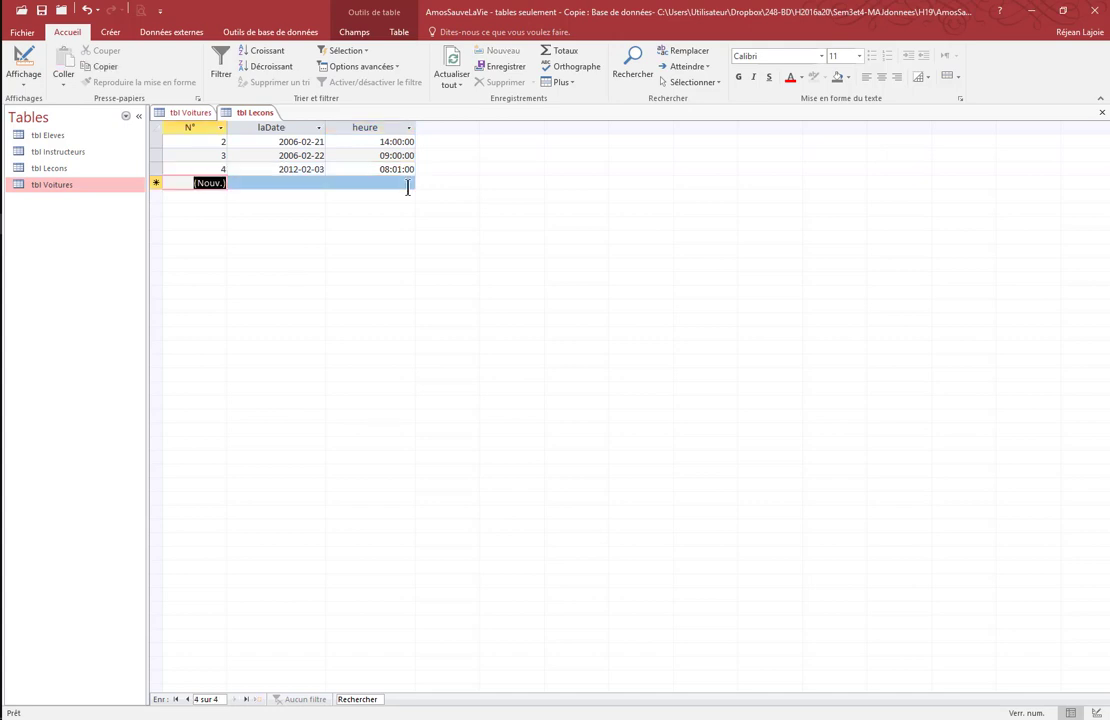
# - Return tbl Lecons to design view and compare its validation rule with "entre 8 h" in item u of the exercise PDF
pyautogui.click(22, 57)
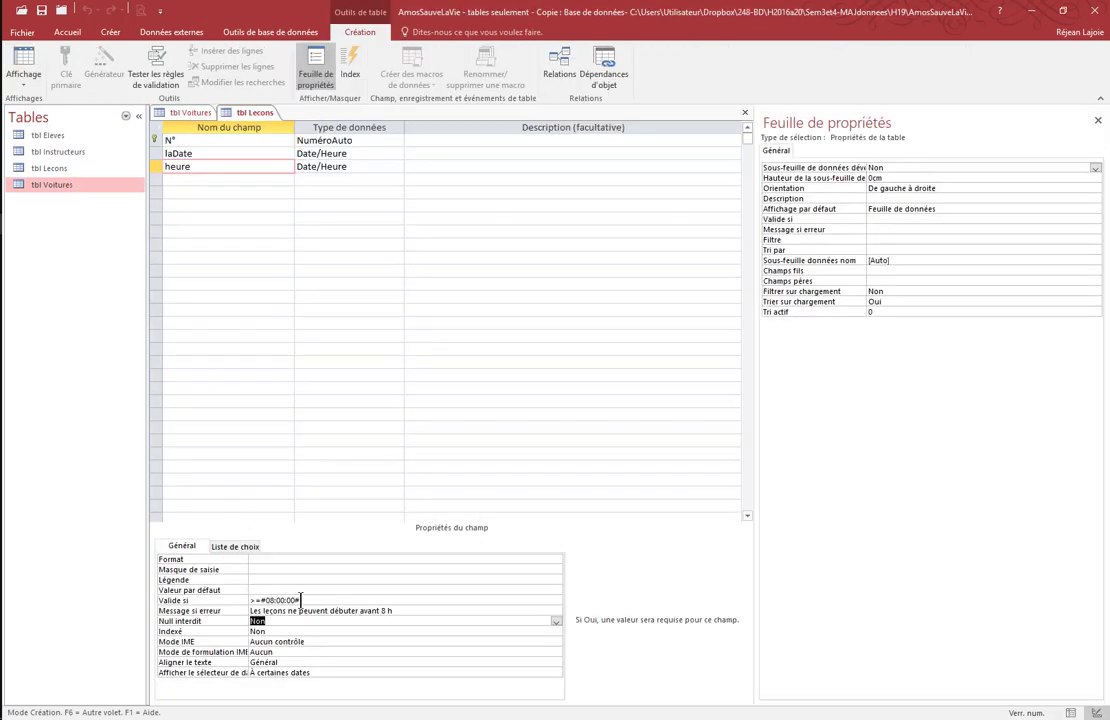
pyautogui.hotkey('alt', 'Tab')
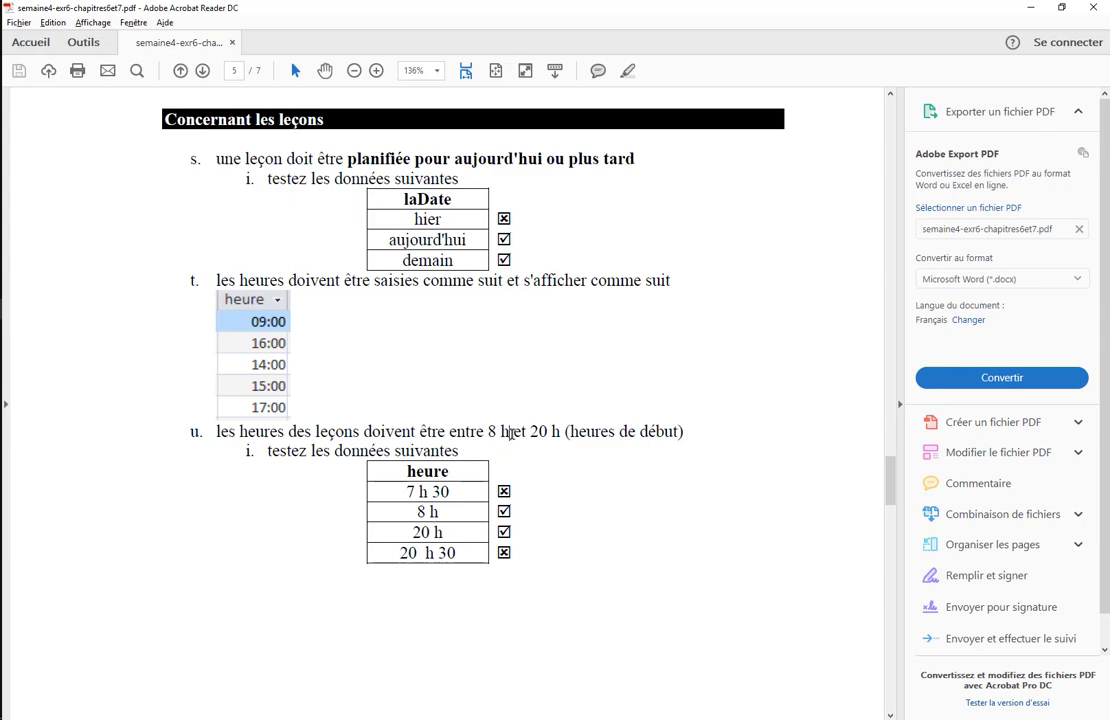
pyautogui.moveTo(513, 432); pyautogui.dragTo(462, 426)
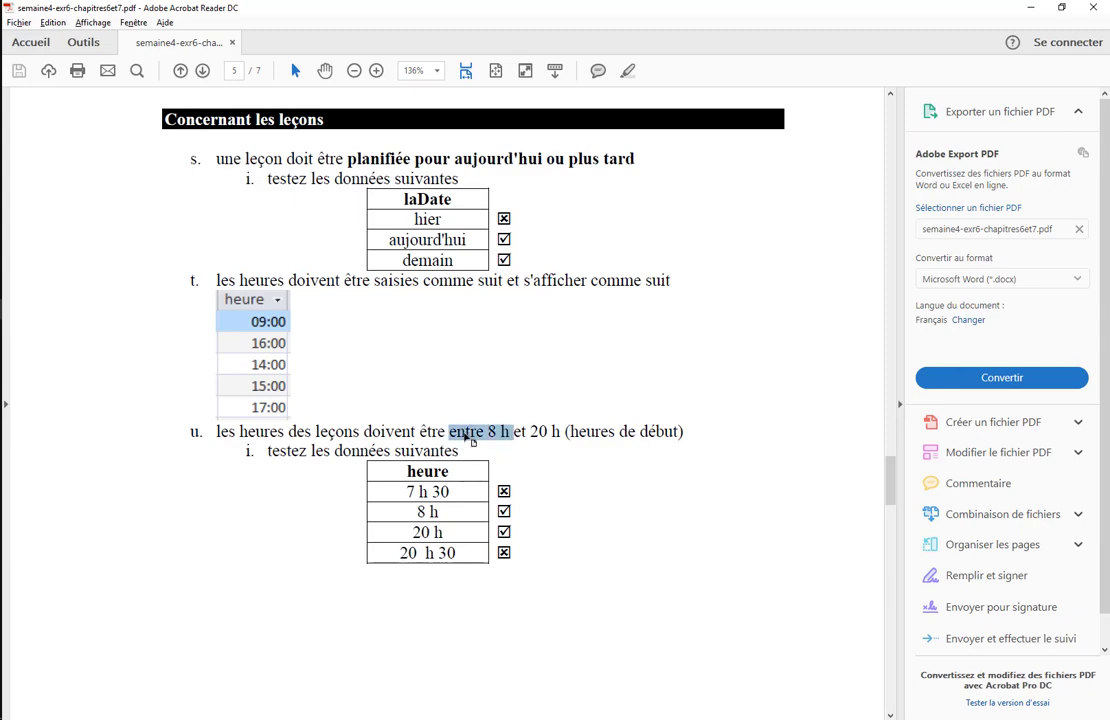
# - Look through the exercise items on students, instructors and cars, and highlight item q about the default year of new cars
pyautogui.scroll(10, 461, 440)
pyautogui.scroll(15, 460, 440)
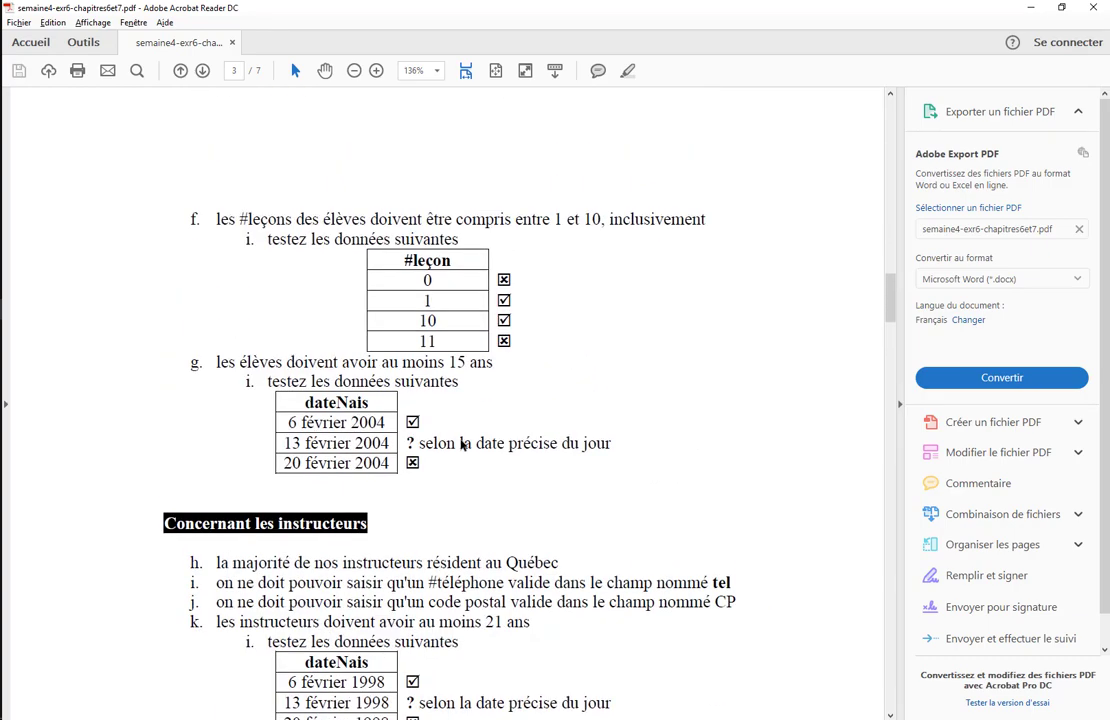
pyautogui.scroll(10, 461, 445)
pyautogui.scroll(-8, 461, 445)
pyautogui.scroll(-8, 461, 444)
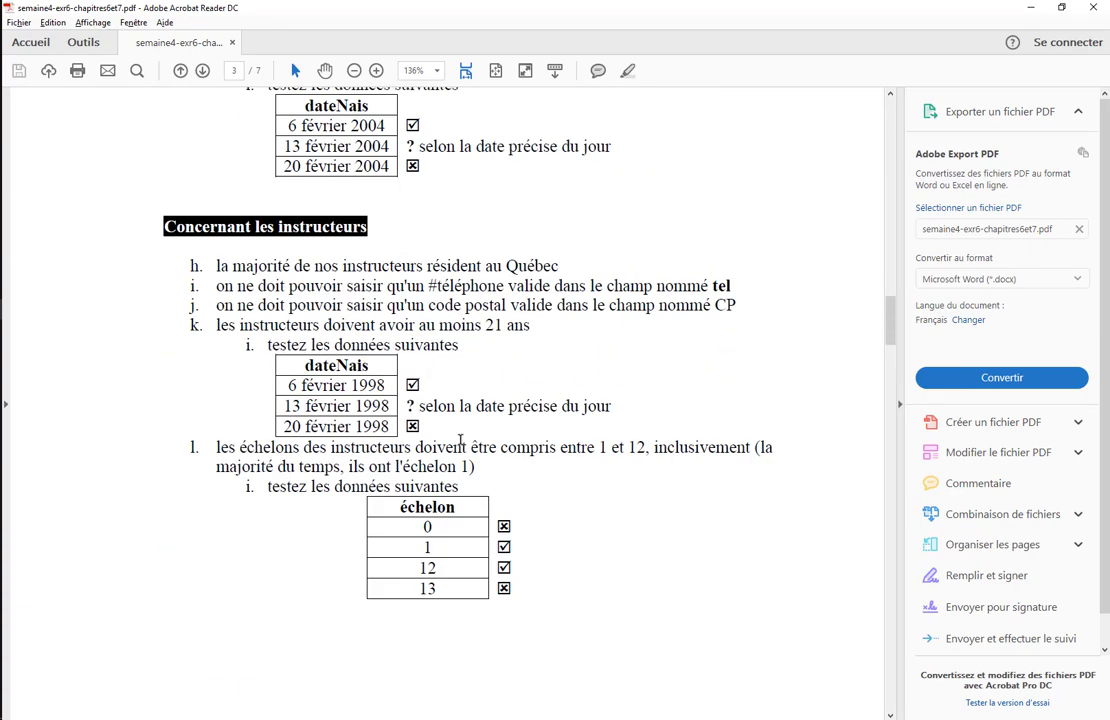
pyautogui.scroll(-18, 461, 441)
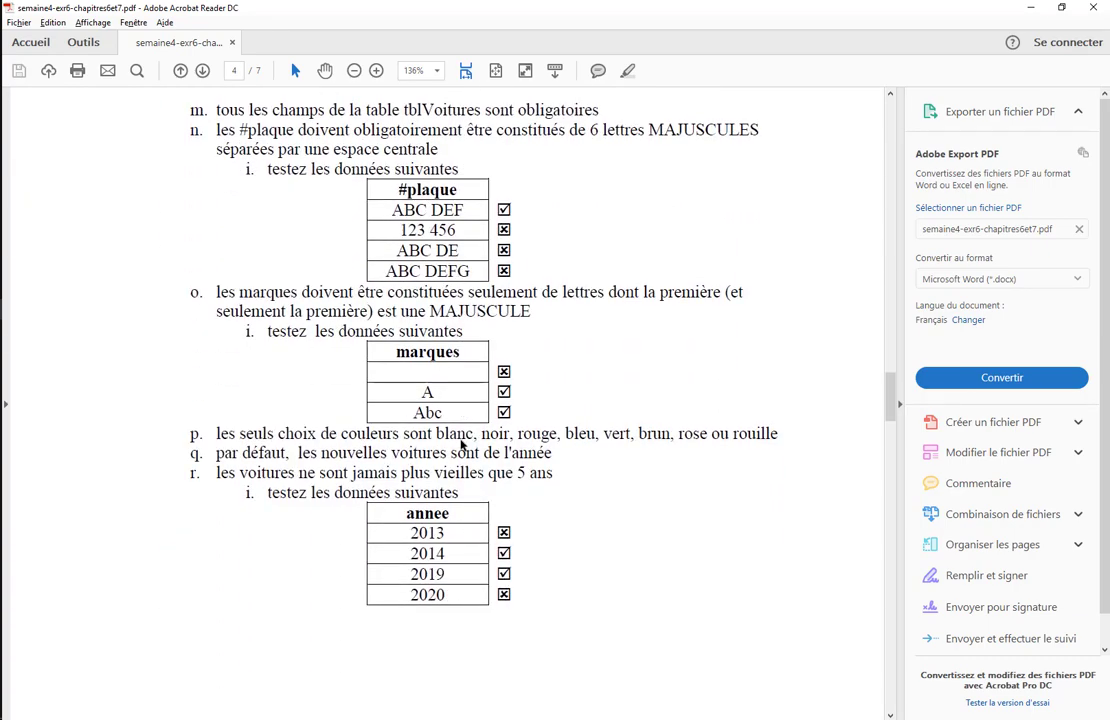
pyautogui.scroll(2, 461, 445)
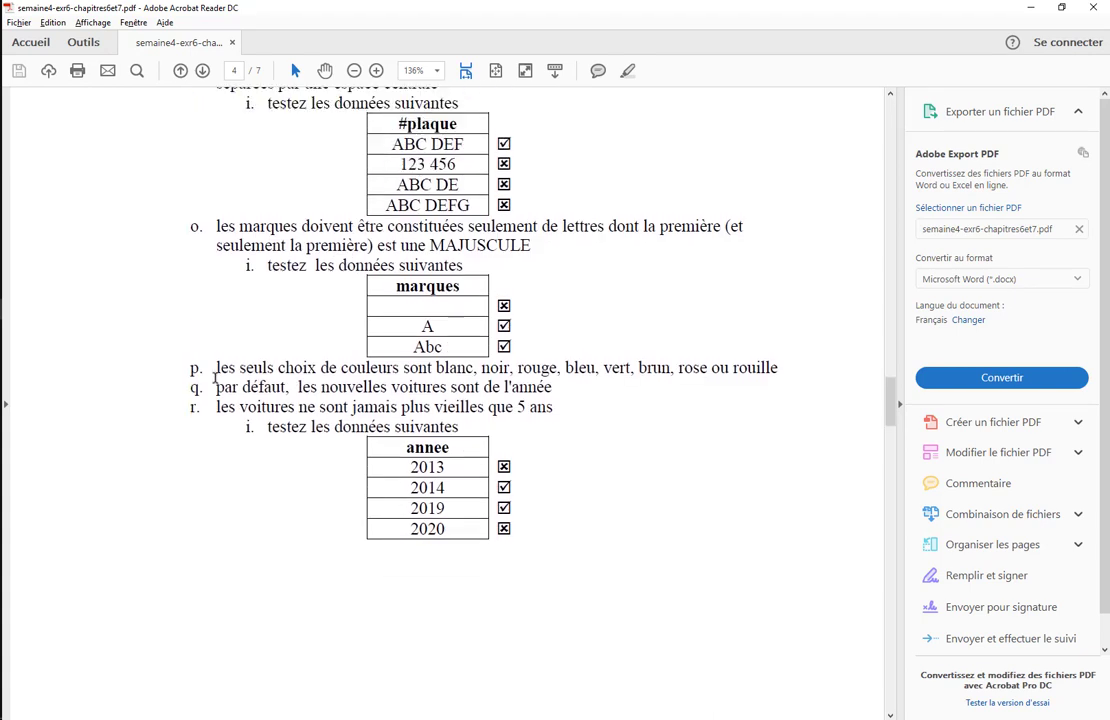
pyautogui.moveTo(190, 388)
pyautogui.mouseDown()
pyautogui.moveTo(347, 410)
pyautogui.moveTo(376, 388)
pyautogui.moveTo(555, 406)
pyautogui.moveTo(342, 368)
pyautogui.moveTo(211, 388)
pyautogui.mouseUp()
pyautogui.click(555, 387)
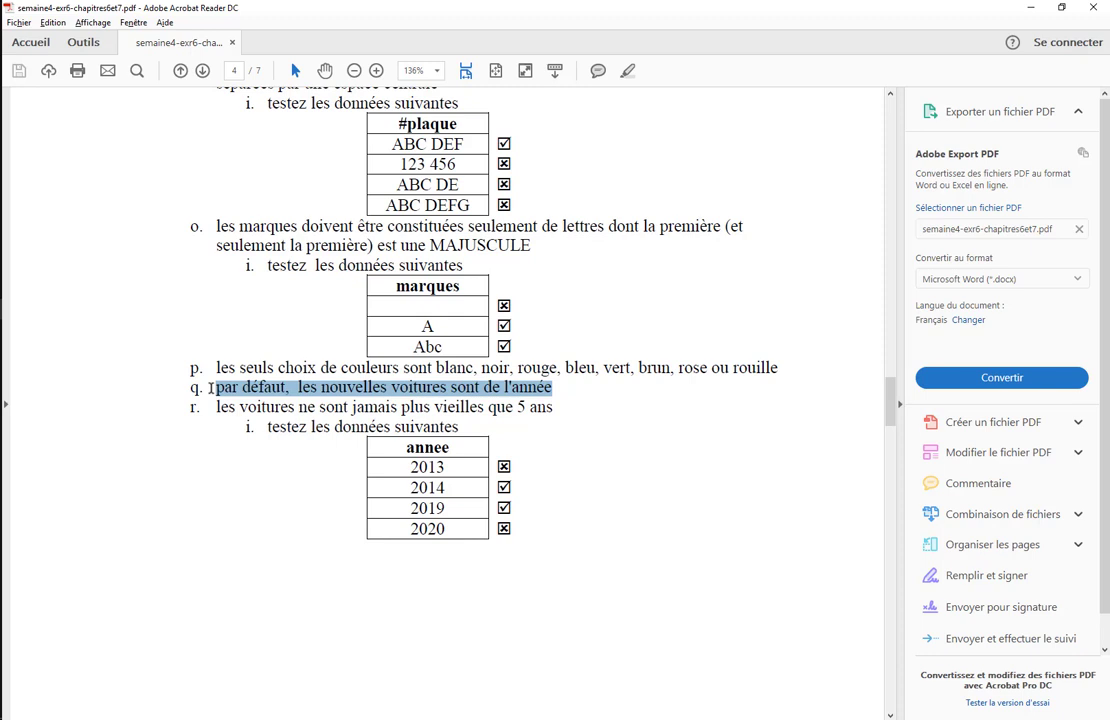
# - In Access, set the default value of annee in tbl Voitures to Année(Date()), and save the table to view its datasheet
pyautogui.moveTo(0, 203)
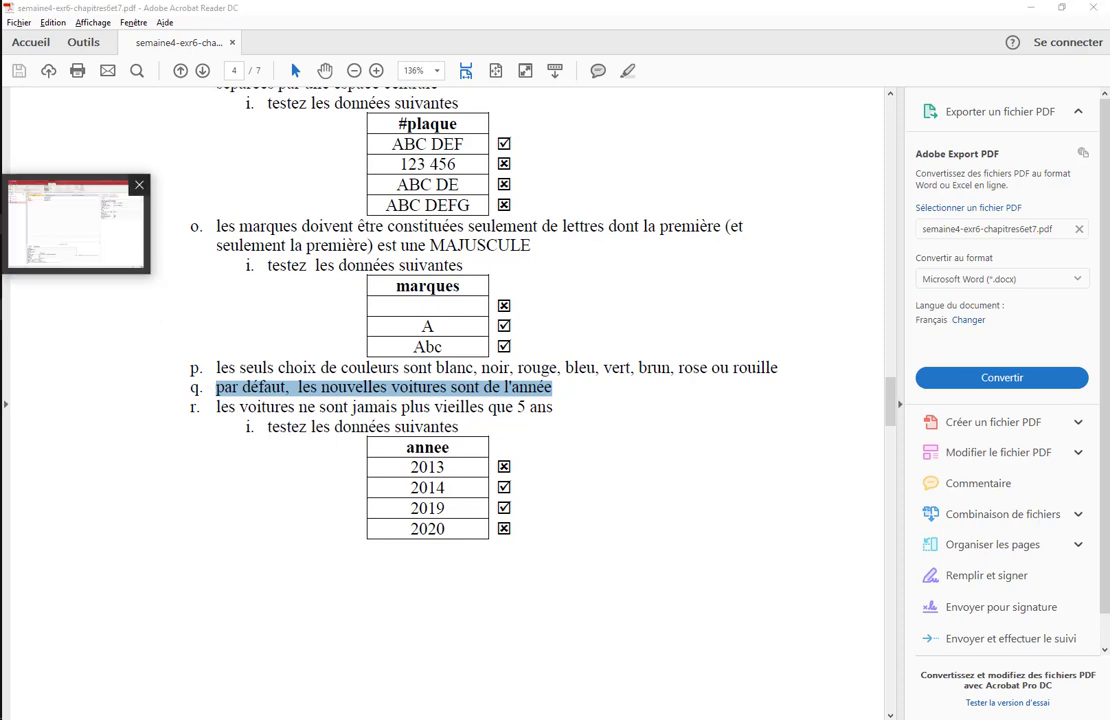
pyautogui.click(0, 223)
pyautogui.click(199, 114)
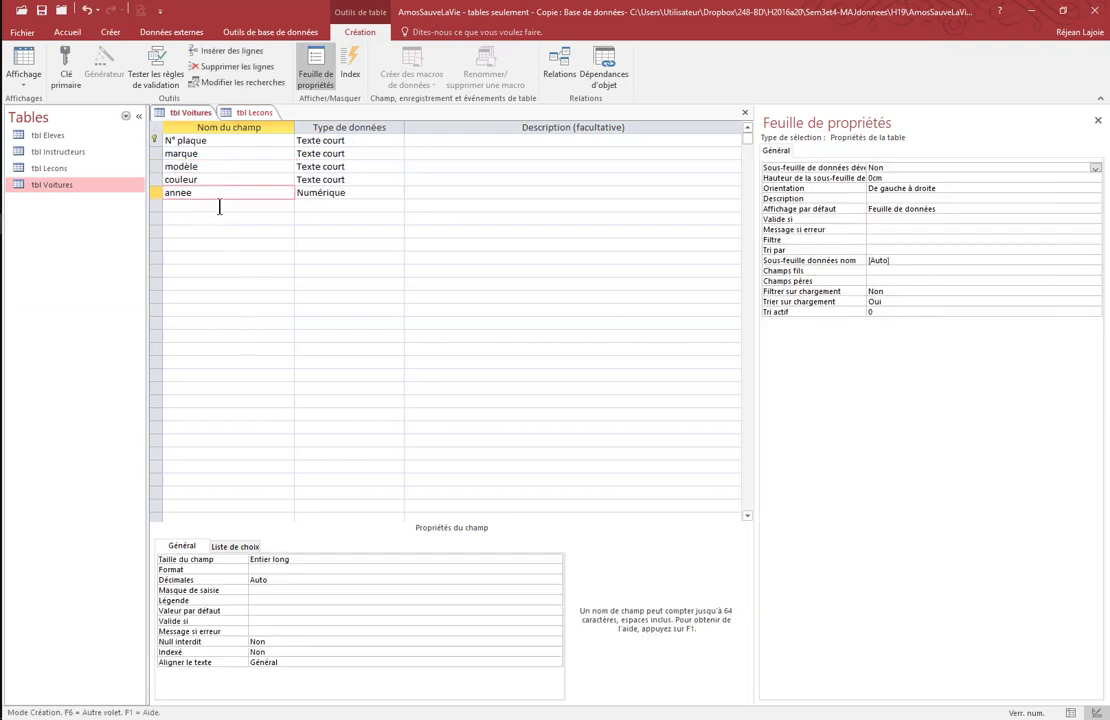
pyautogui.click(268, 607)
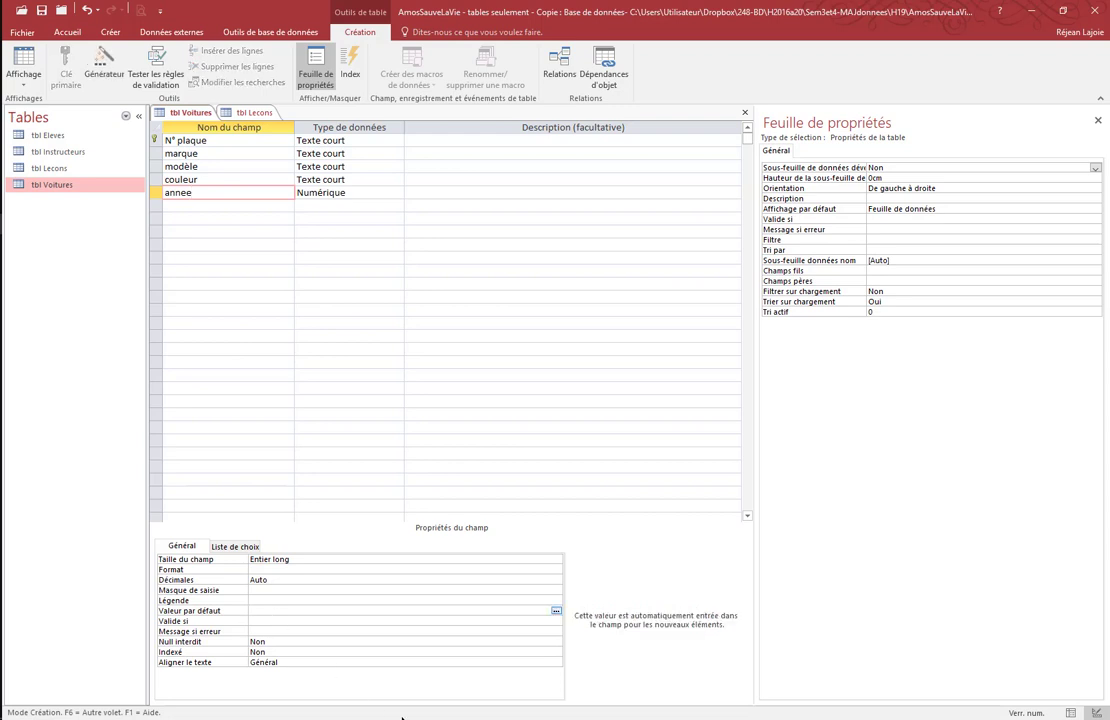
pyautogui.write('année')
pyautogui.write('(date())')
pyautogui.press('Return')
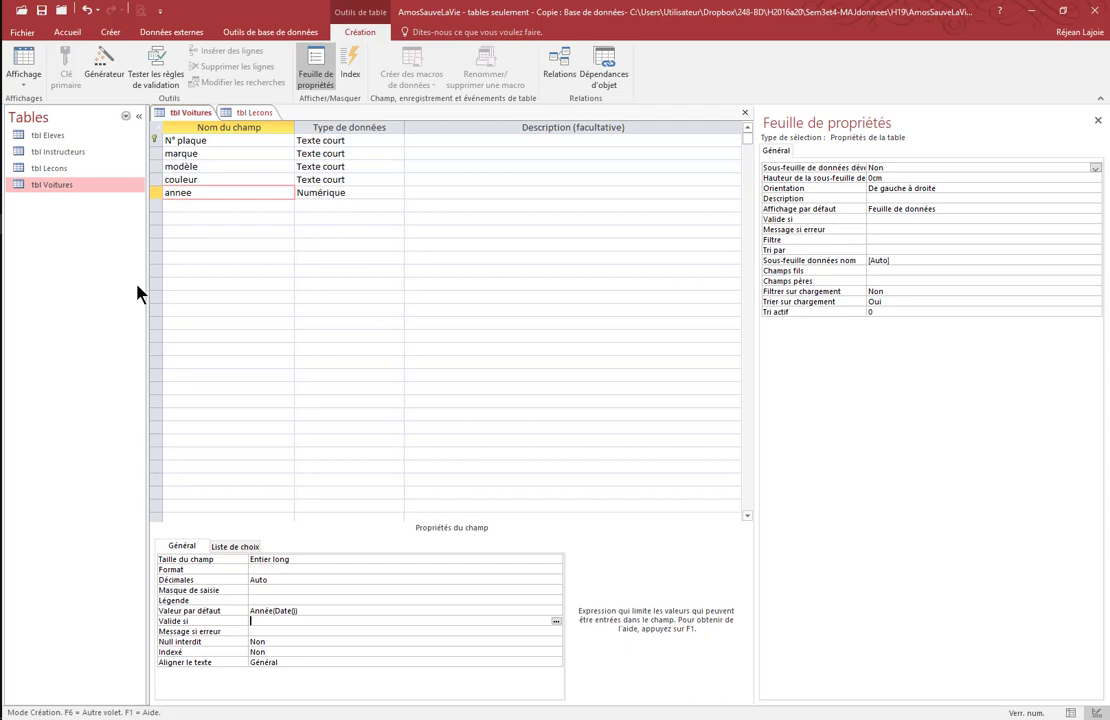
pyautogui.click(22, 65)
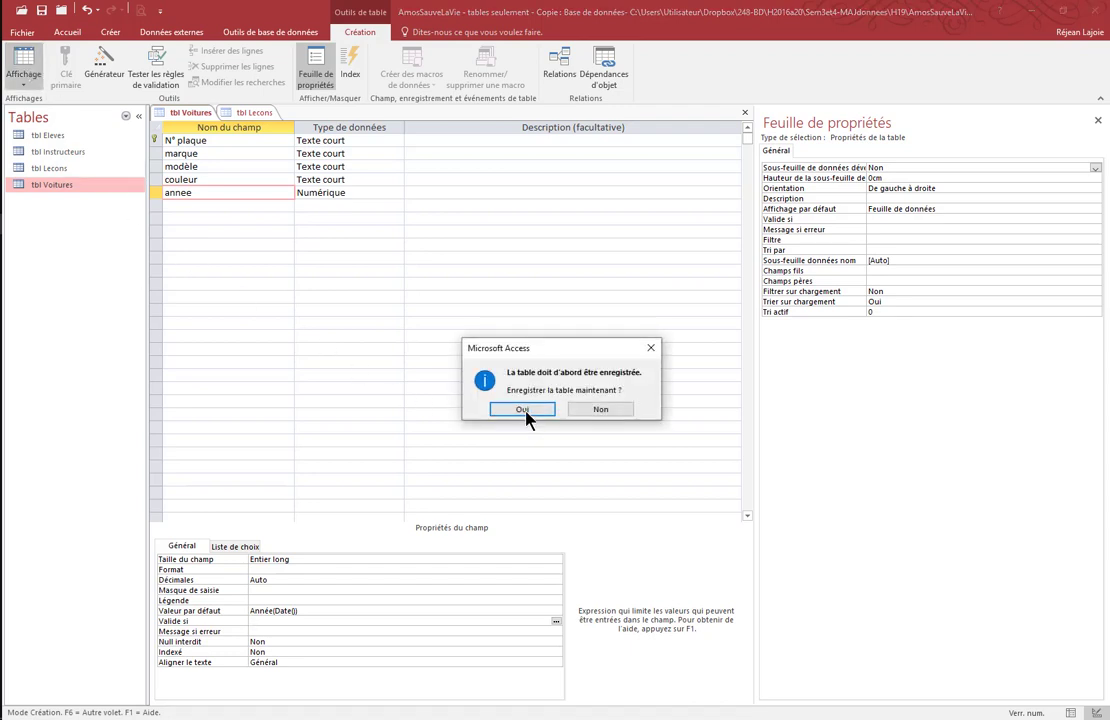
pyautogui.click(522, 410)
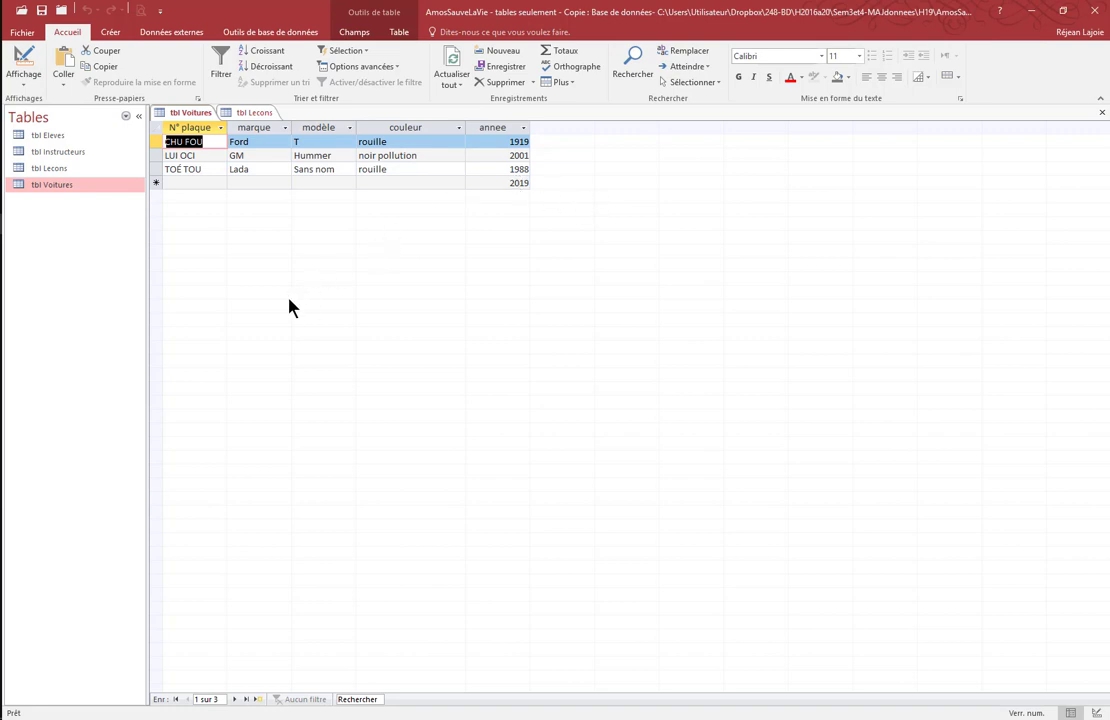
# - Review the properties of laDate and heure in the design view of tbl Lecons, and return to the tbl Voitures datasheet
pyautogui.rightClick(51, 169)
pyautogui.click(82, 191)
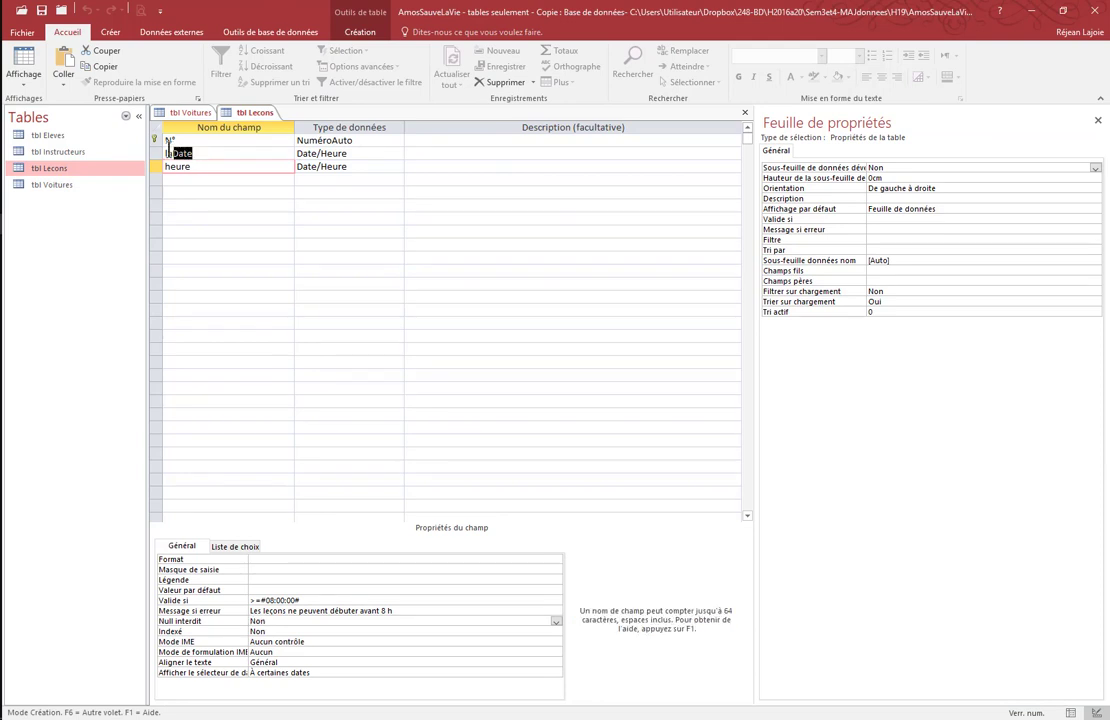
pyautogui.click(164, 153)
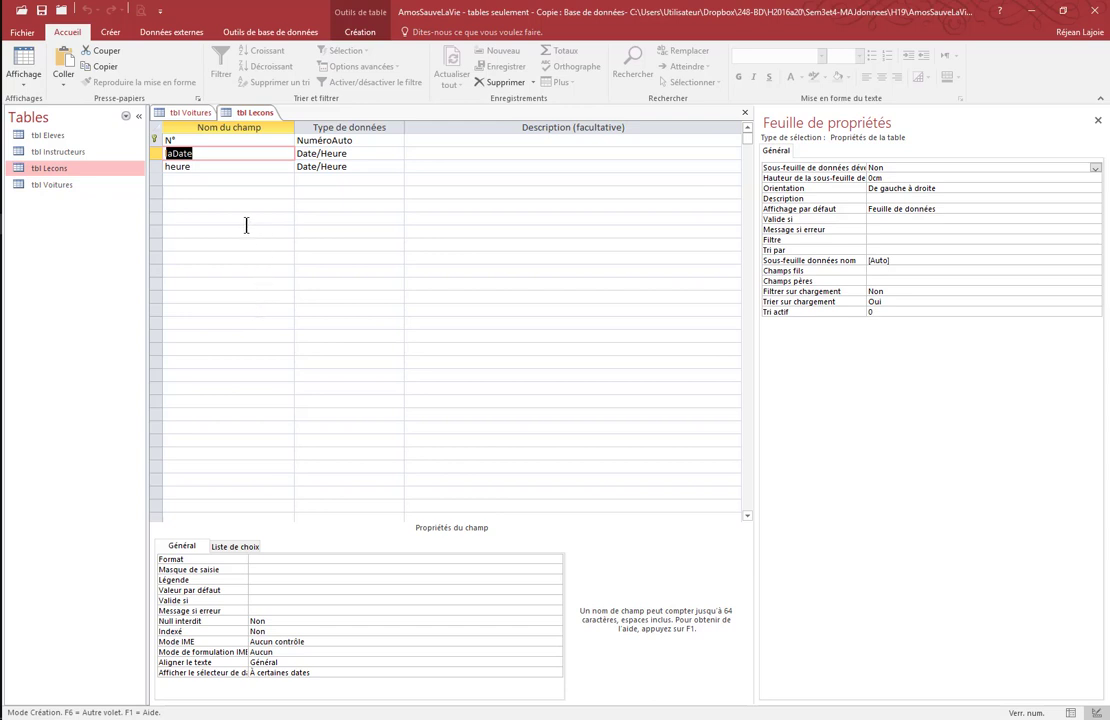
pyautogui.press('Home')
pyautogui.write('l')
pyautogui.click(206, 166)
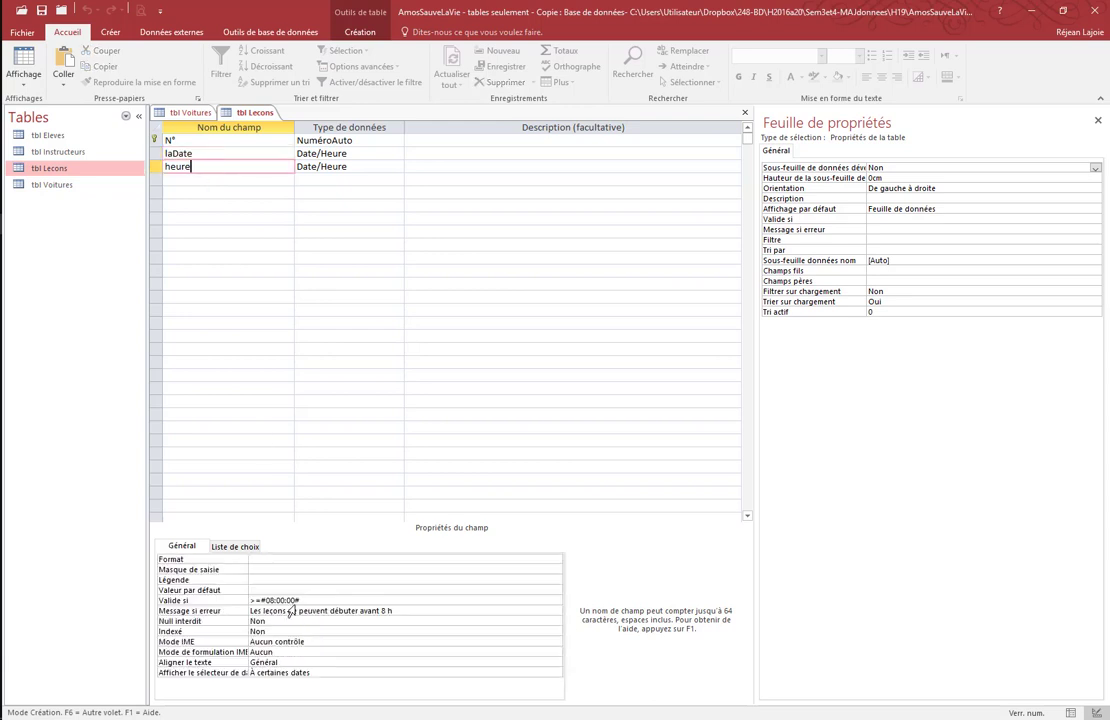
pyautogui.click(190, 112)
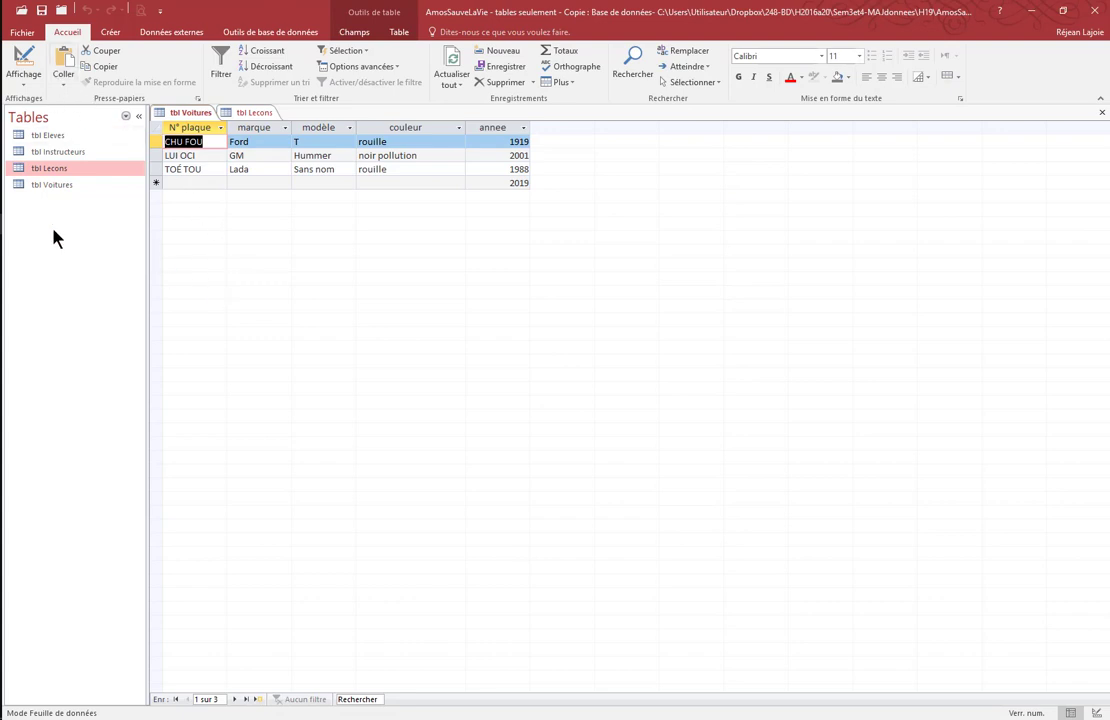
# - In the exercise PDF, highlight item r on the 5-year car age limit and "20 h (heures de début)" in item u
pyautogui.hotkey('alt', 'Tab')
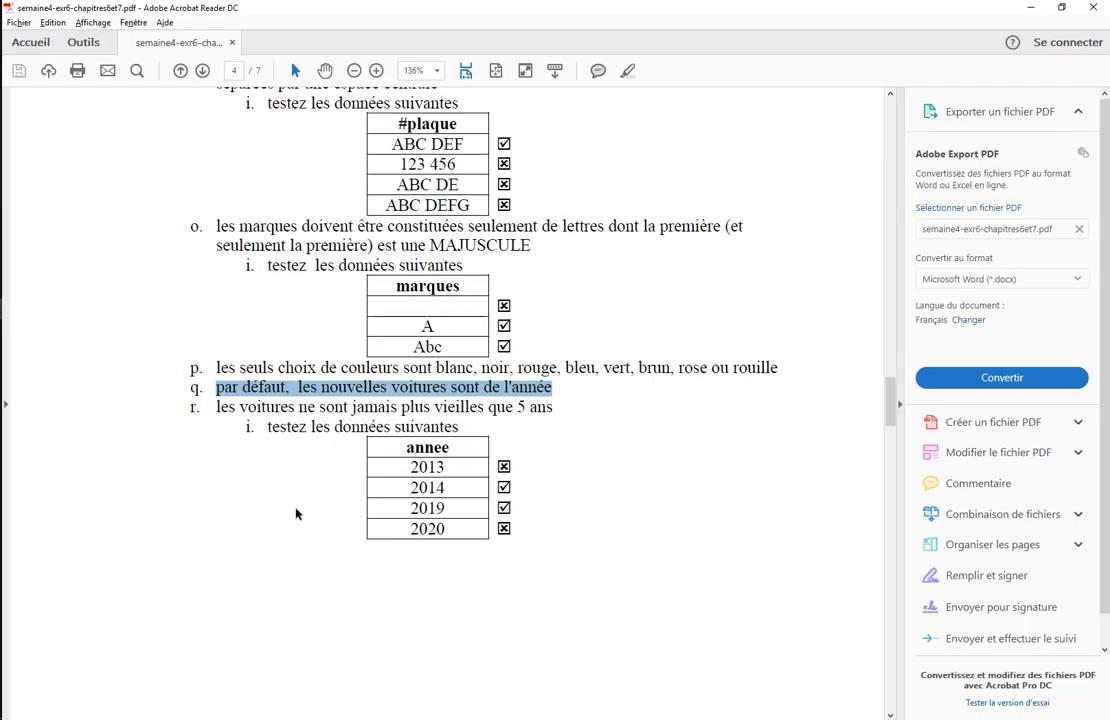
pyautogui.click(356, 526)
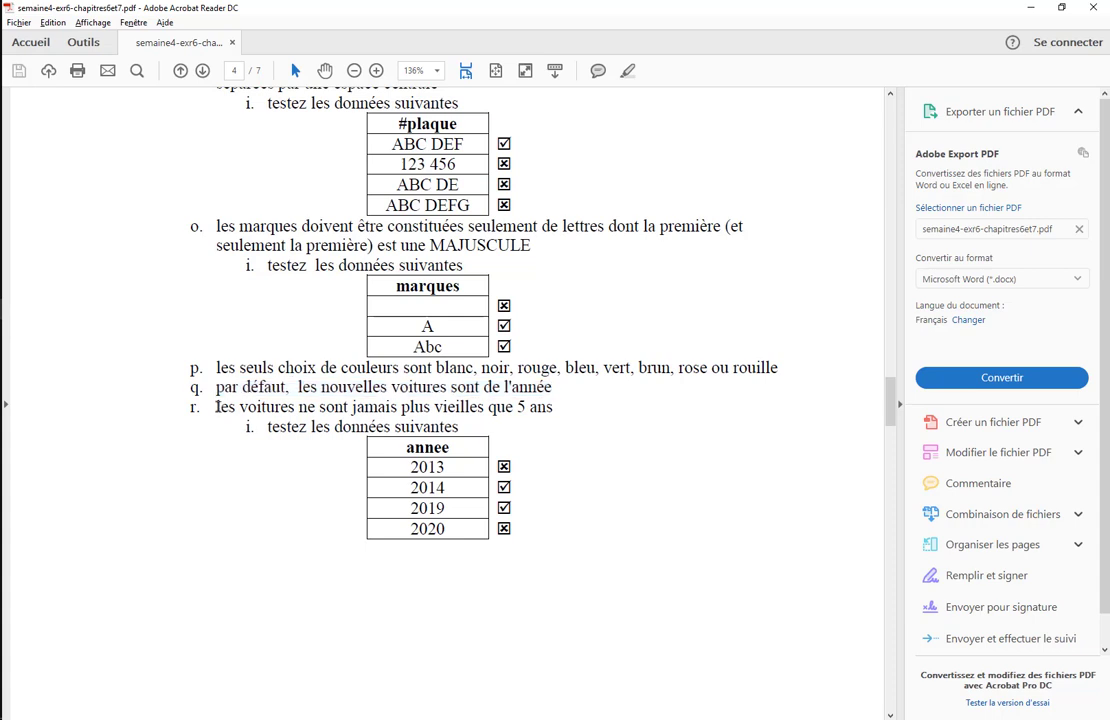
pyautogui.moveTo(216, 407); pyautogui.dragTo(558, 413)
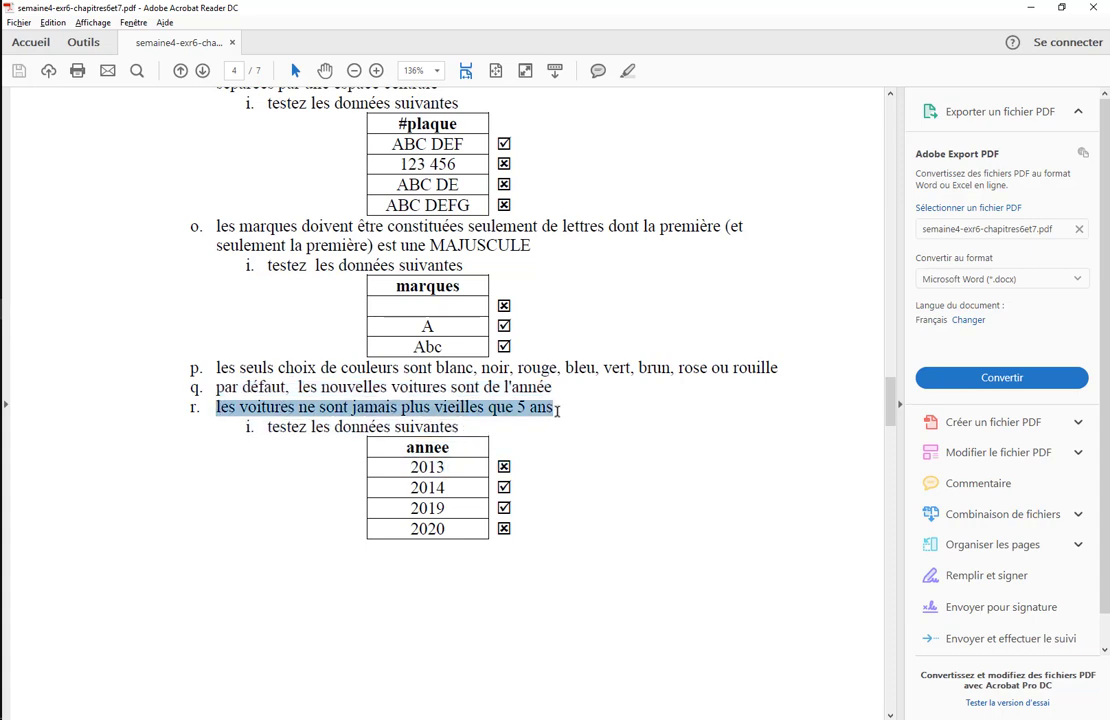
pyautogui.scroll(-15, 558, 416)
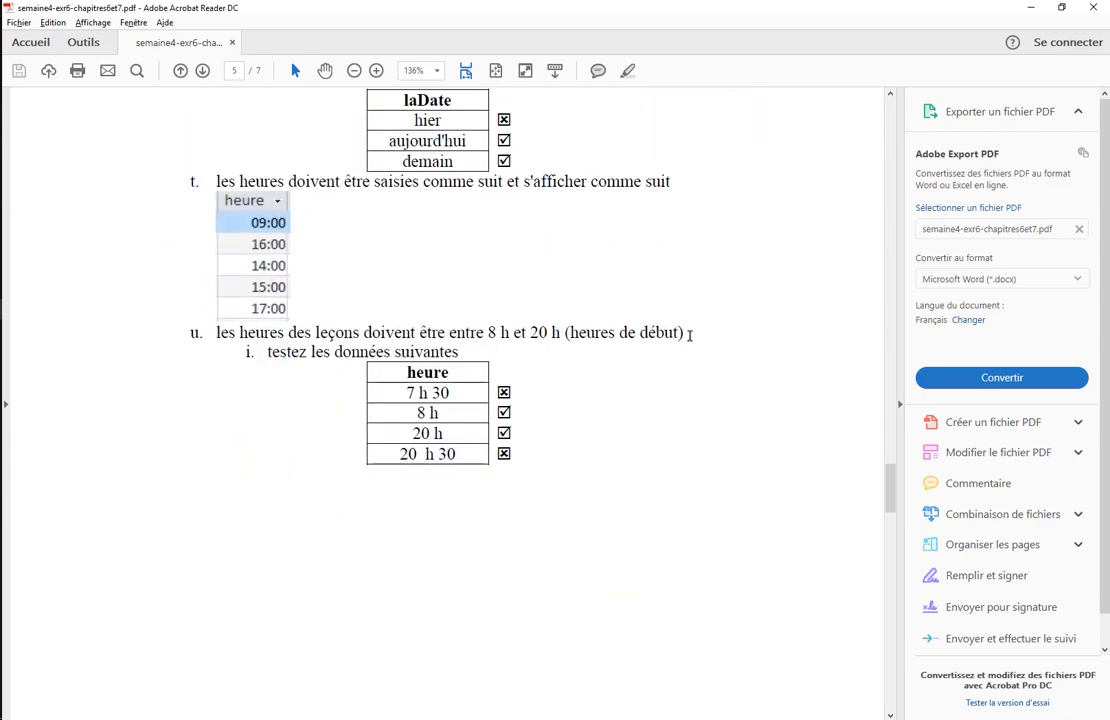
pyautogui.moveTo(683, 333); pyautogui.dragTo(531, 333)
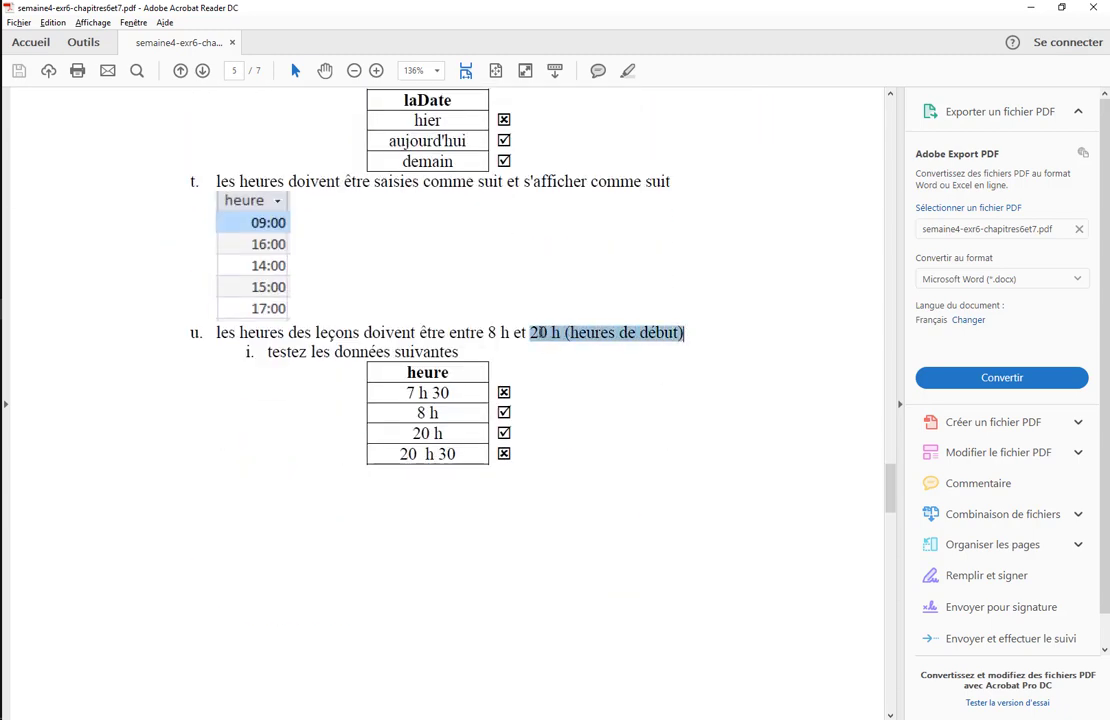